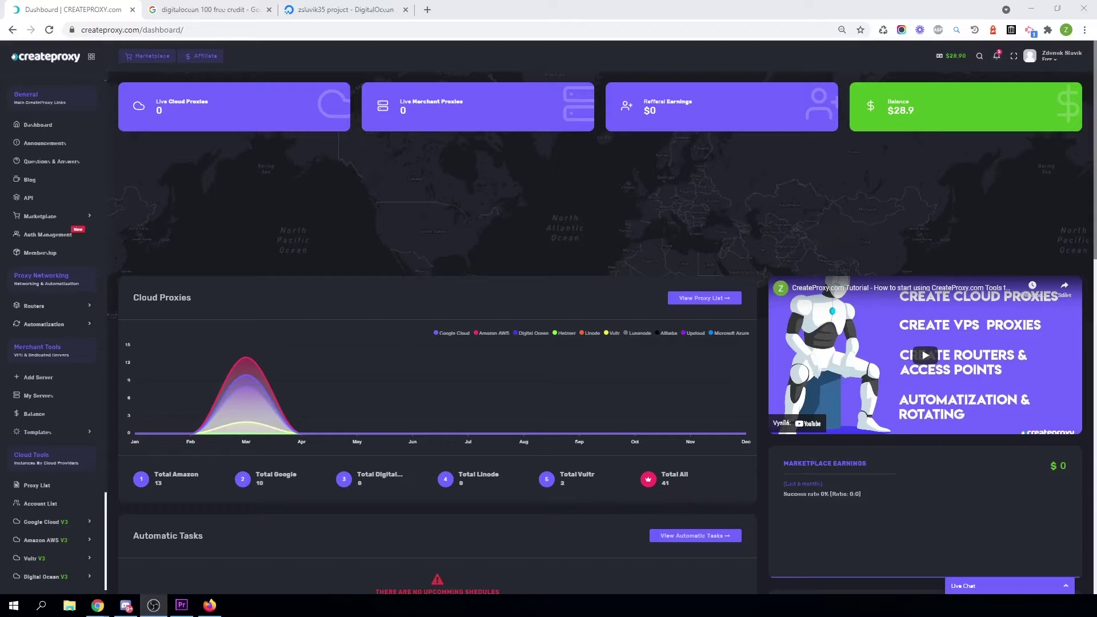
Scroll the CreateProxy sidebar and expand the Digital Ocean V3 submenu
{"action": "scroll", "coordinate": [54, 540], "scroll_direction": "down", "scroll_amount": 2}
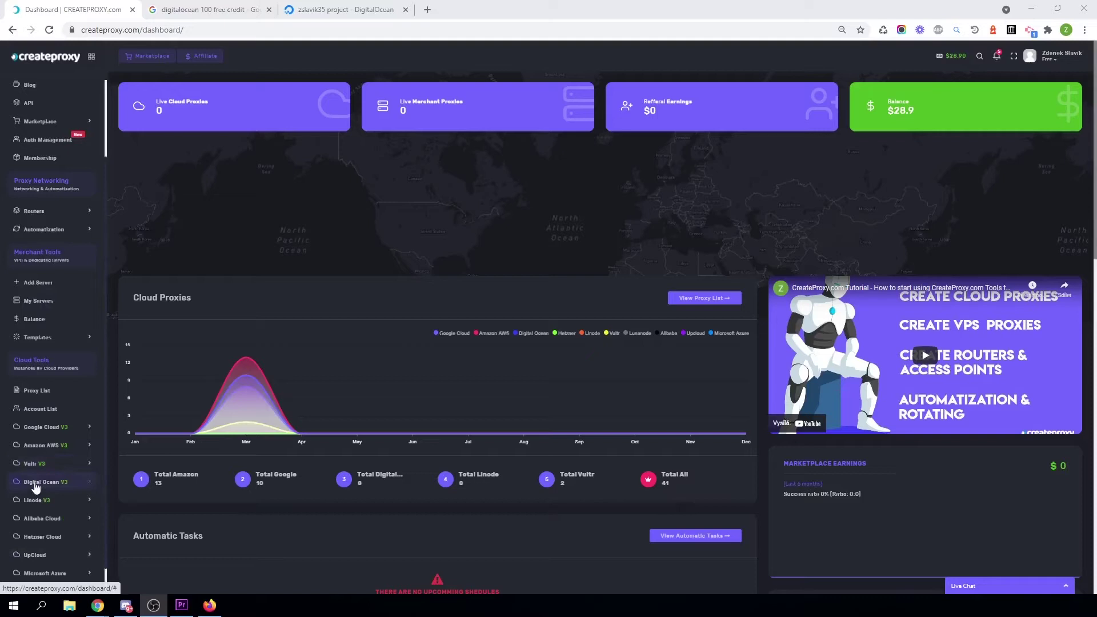
{"action": "left_click", "coordinate": [58, 488]}
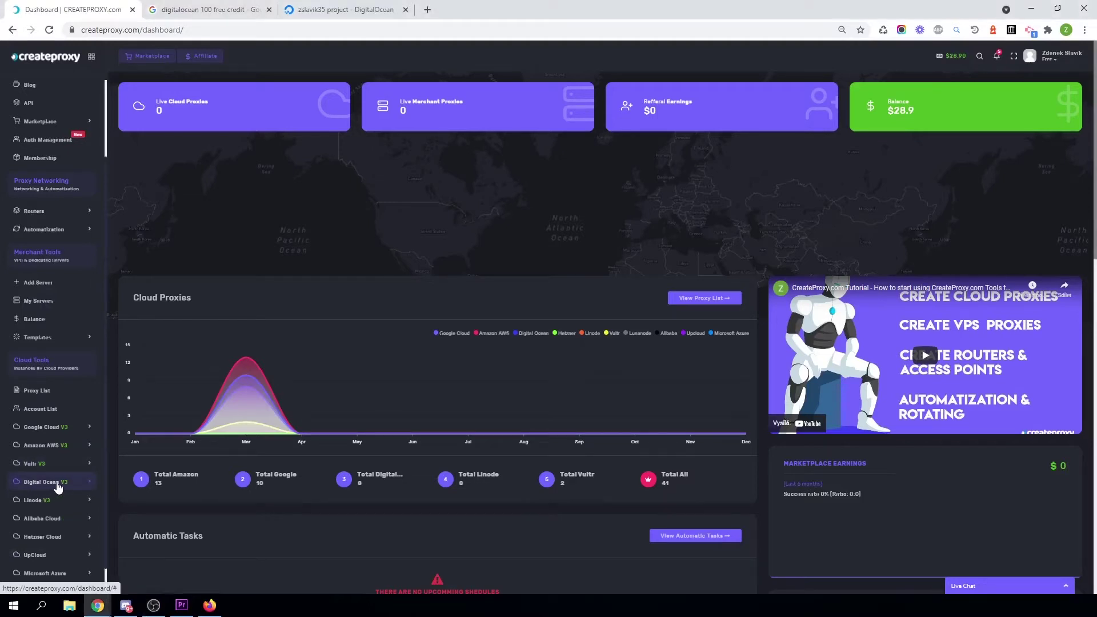
{"action": "left_click", "coordinate": [58, 488]}
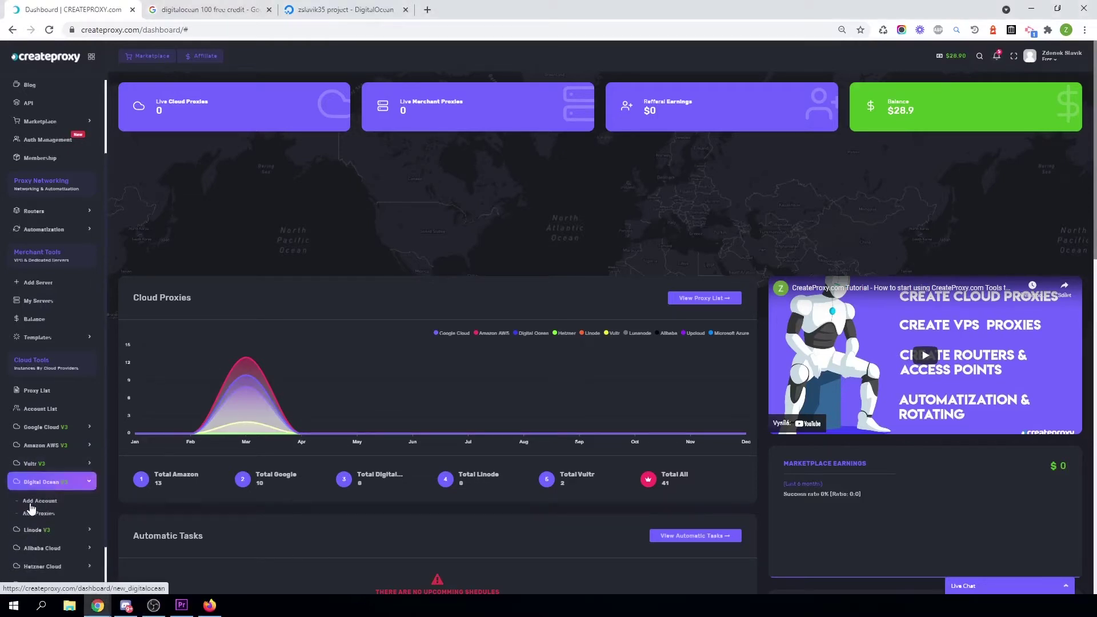
Open the New Digital Ocean Account form, then switch to the DigitalOcean free credit search results
{"action": "left_click", "coordinate": [36, 505]}
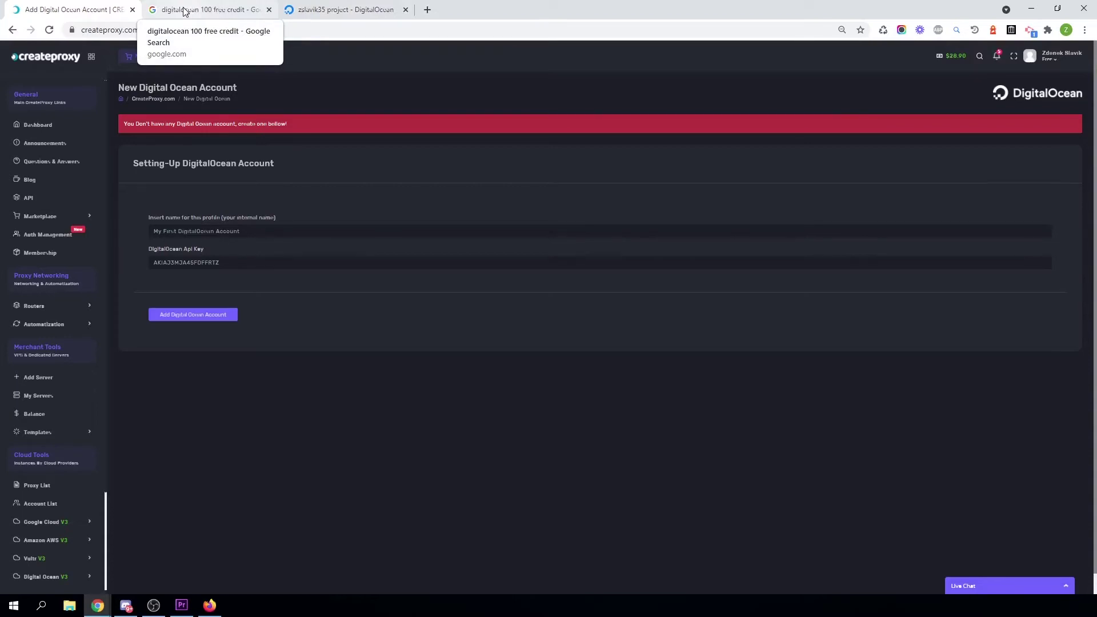
{"action": "left_click", "coordinate": [187, 11]}
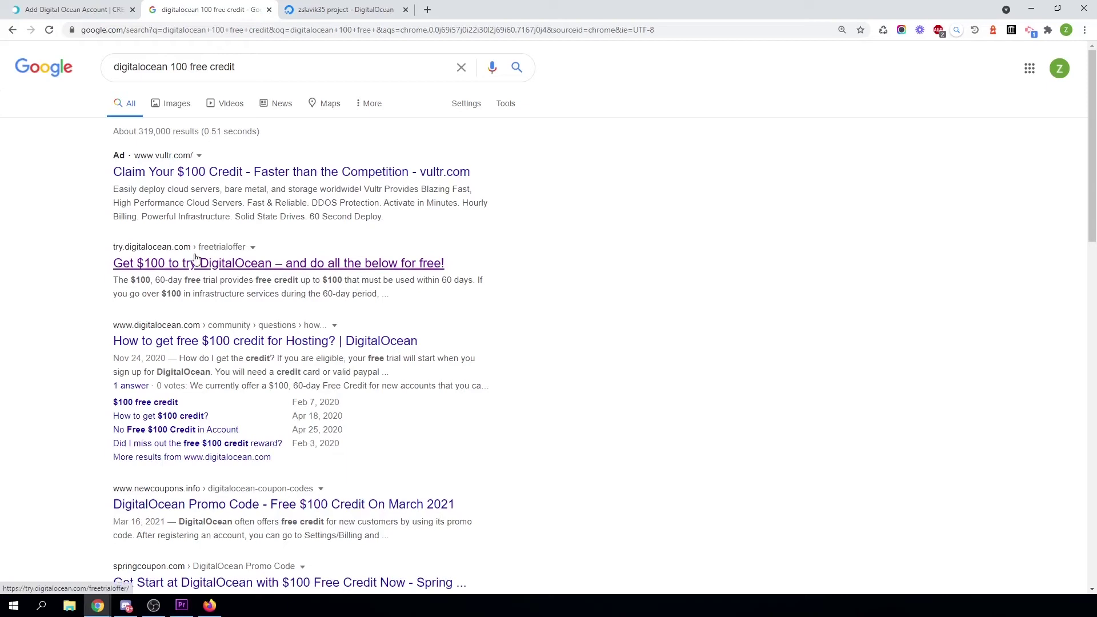
Switch to the DigitalOcean default project dashboard and dismiss the role survey popup
{"action": "left_click", "coordinate": [321, 7]}
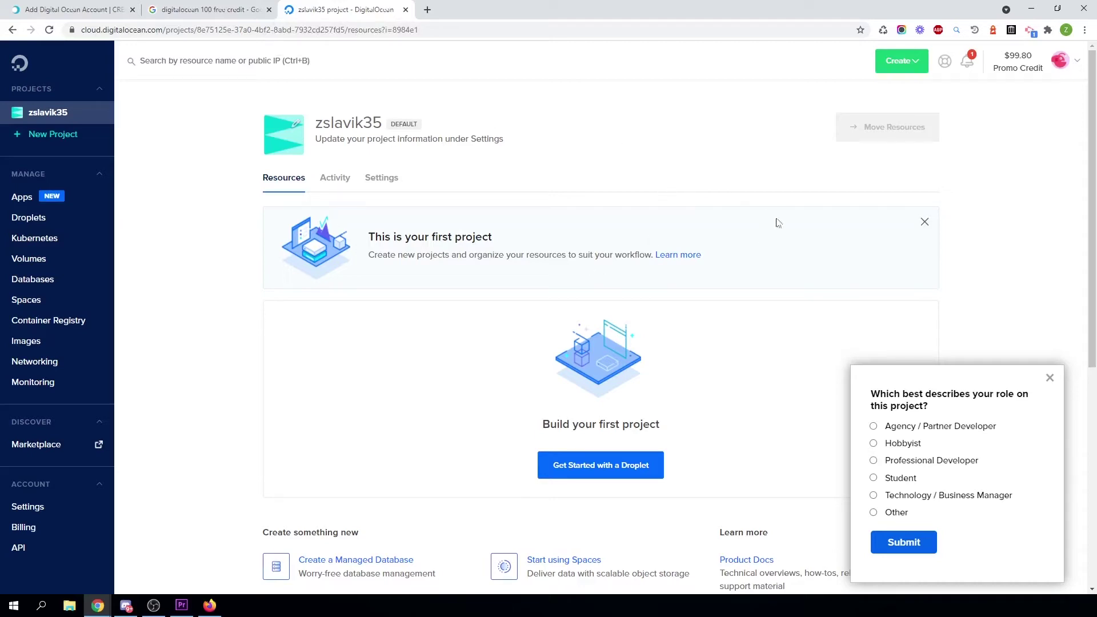
{"action": "left_click", "coordinate": [1050, 377]}
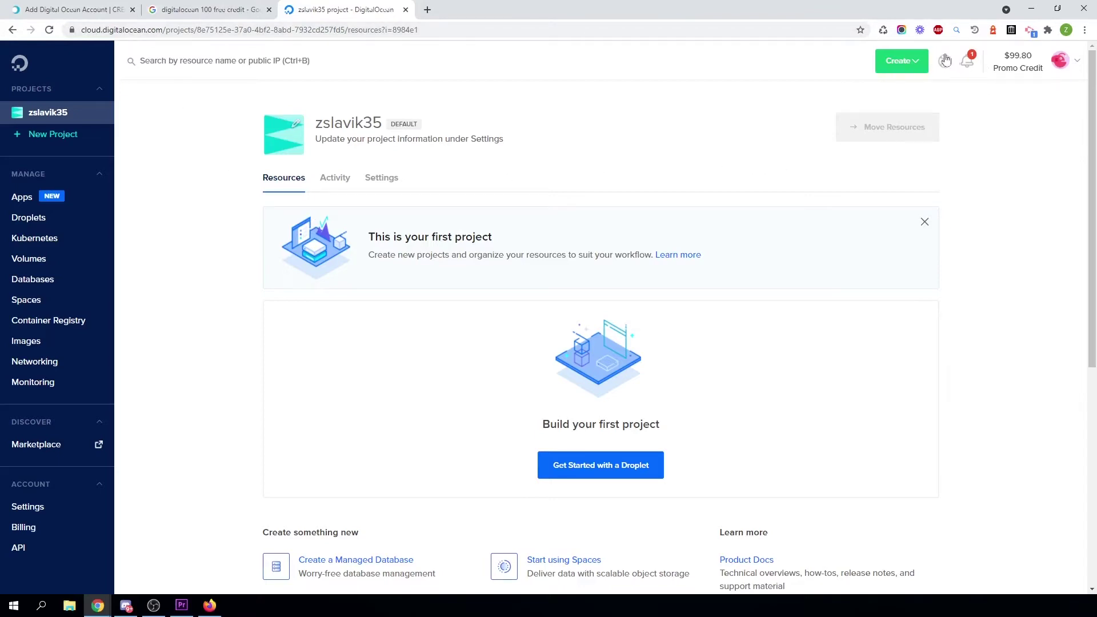
Generate a read-and-write API token named cvbdfcxxcv and copy its key
{"action": "left_click", "coordinate": [20, 553]}
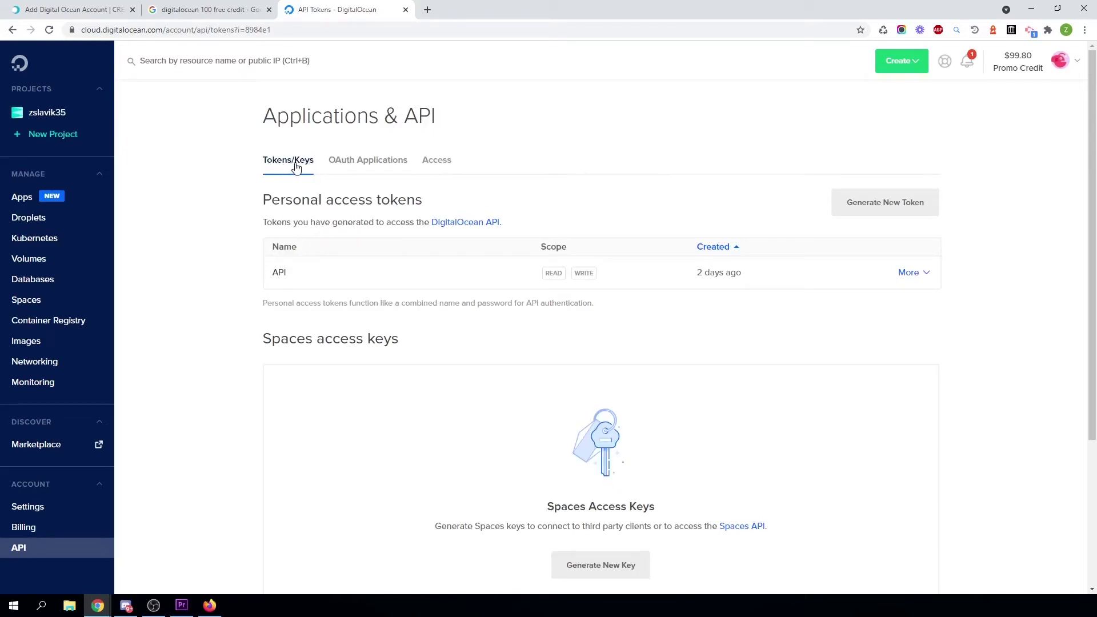
{"action": "left_click", "coordinate": [867, 207]}
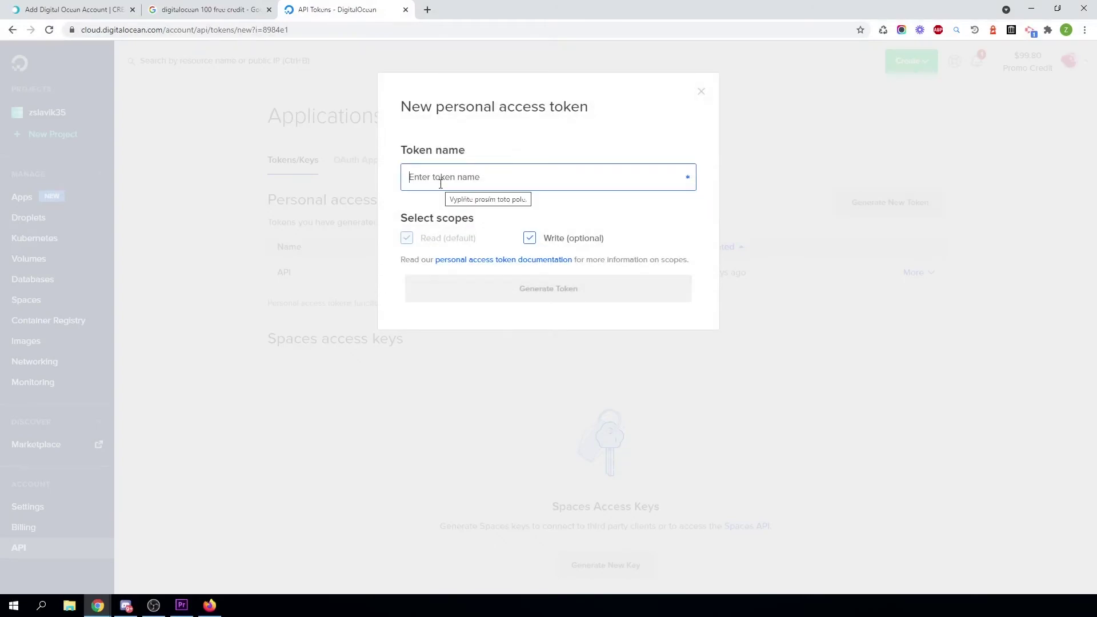
{"action": "type", "text": "cvbdfcxxcv"}
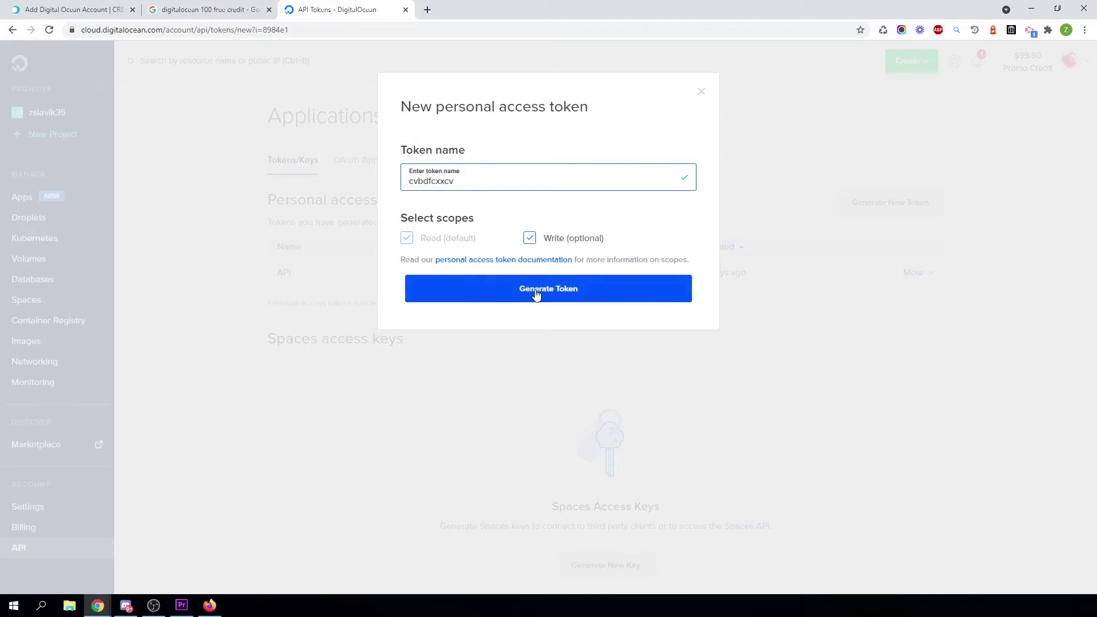
{"action": "left_click", "coordinate": [536, 294]}
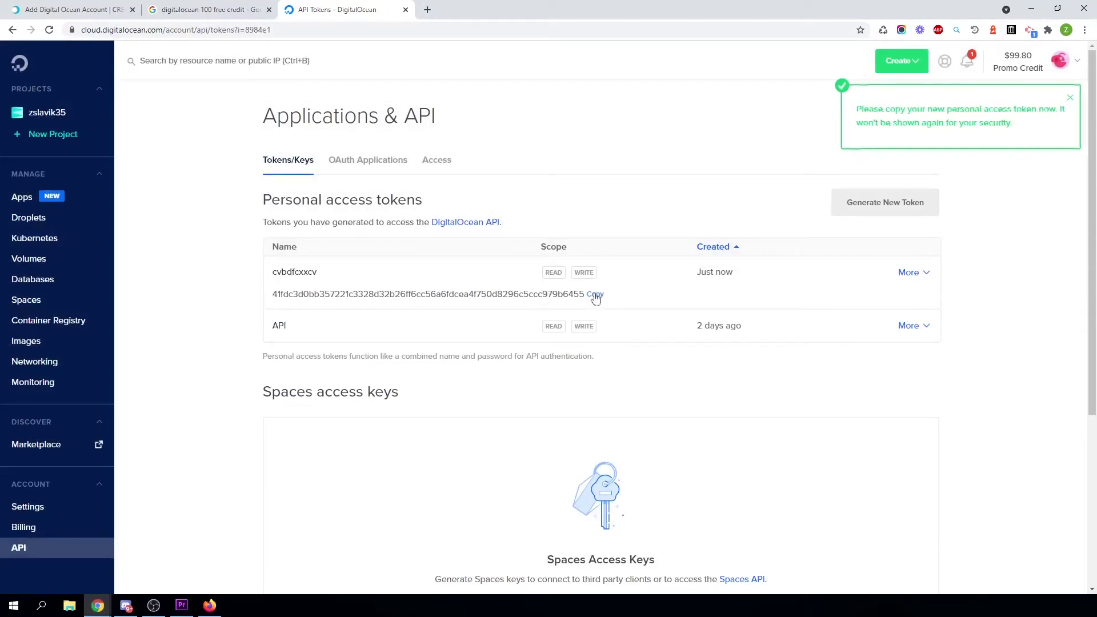
{"action": "left_click", "coordinate": [596, 295]}
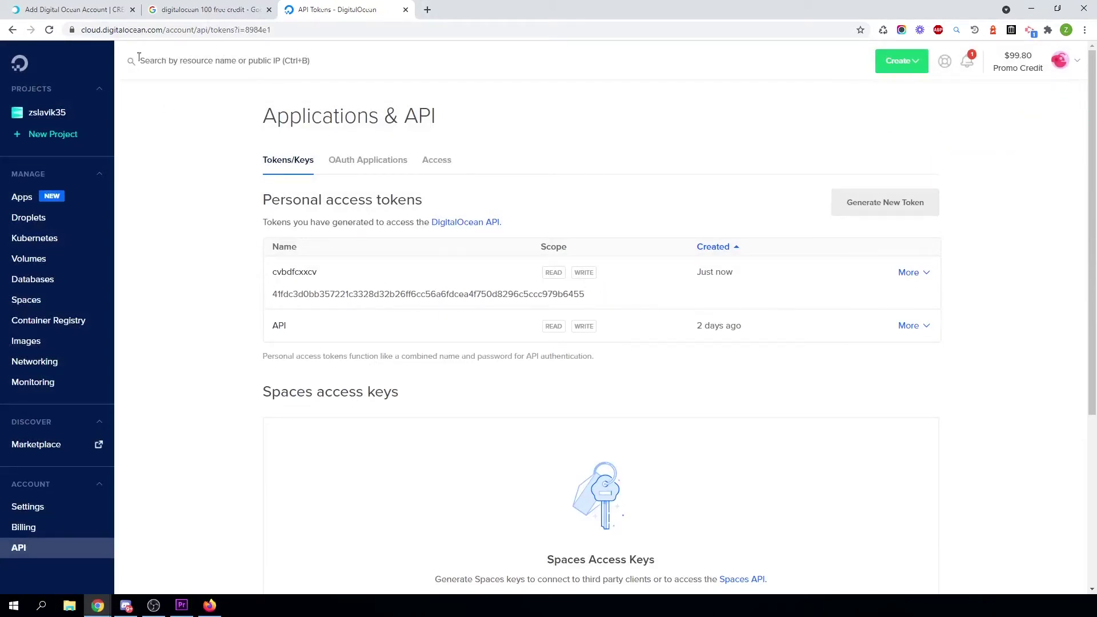
{"action": "left_click", "coordinate": [59, 5]}
Paste the copied API token, name the profile 'Digital Ocean Account', and save the account
{"action": "left_click", "coordinate": [200, 262]}
{"action": "key", "text": "ctrl+v"}
{"action": "left_click", "coordinate": [221, 231]}
{"action": "type", "text": "D"}
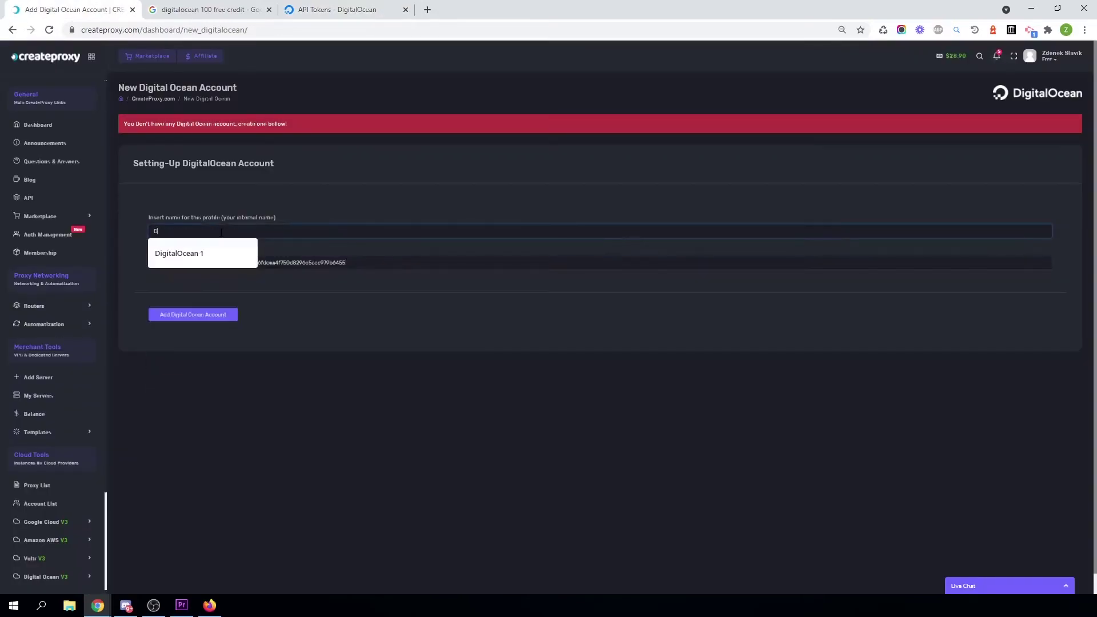
{"action": "type", "text": "igital Ocean Account"}
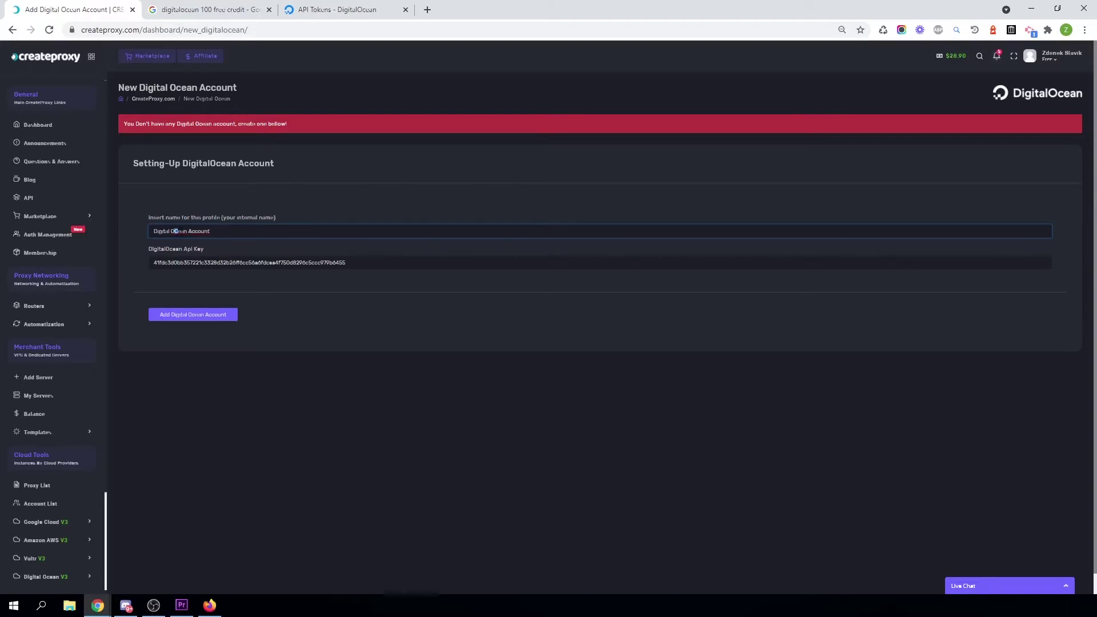
{"action": "left_click", "coordinate": [280, 388]}
{"action": "left_click", "coordinate": [191, 317]}
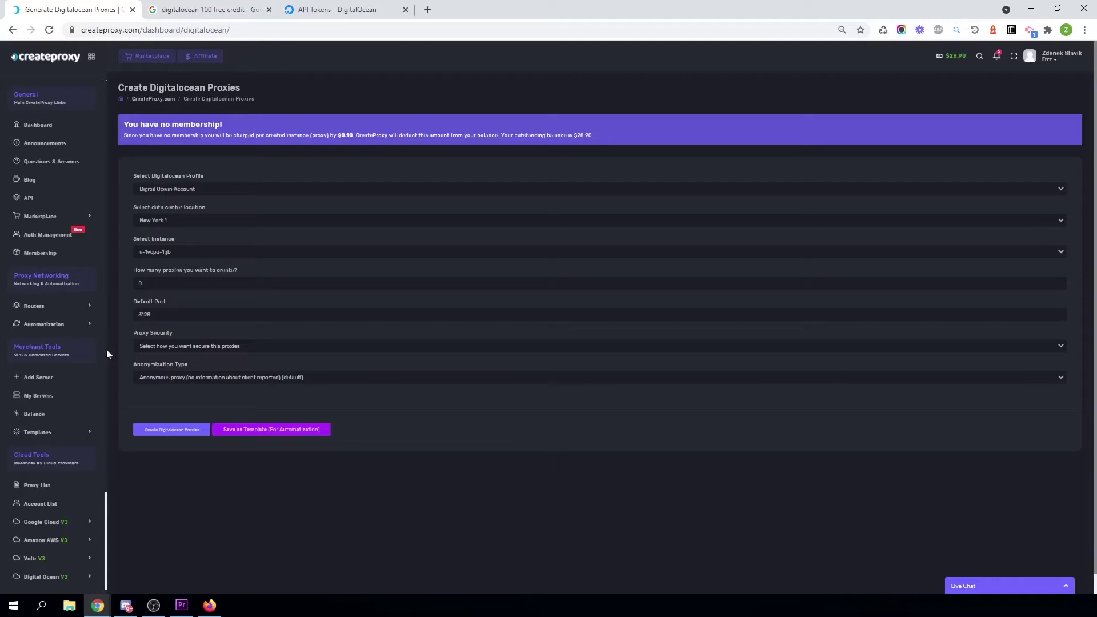
Choose the Digital Ocean Account profile, the Frankfurt 1 data centre and the s-1vcpu-1gb size
{"action": "left_click", "coordinate": [163, 192]}
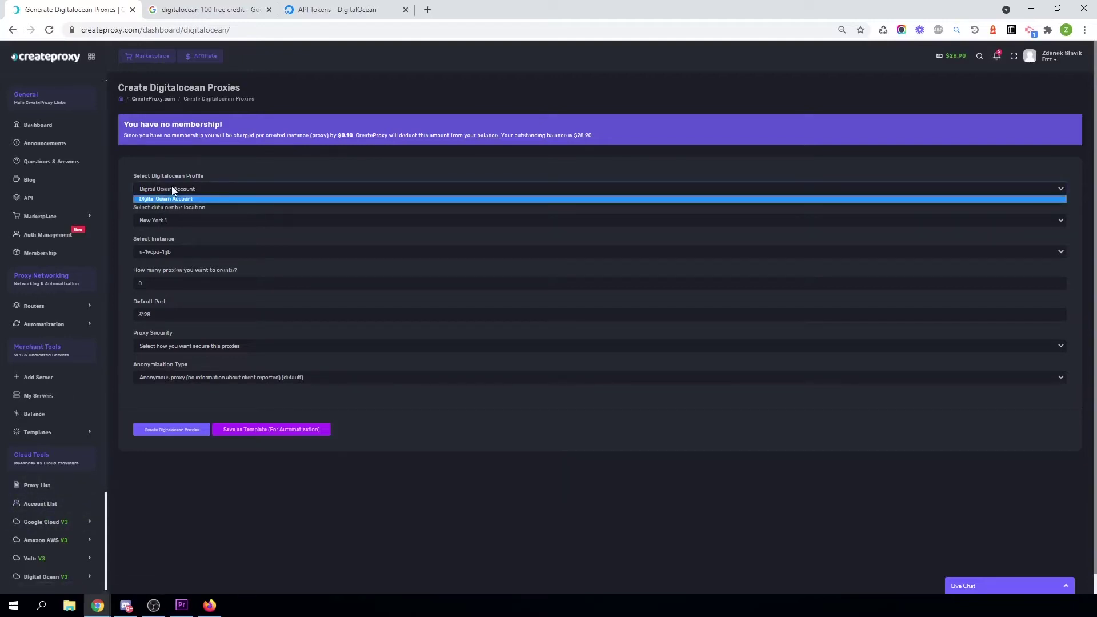
{"action": "left_click", "coordinate": [239, 172]}
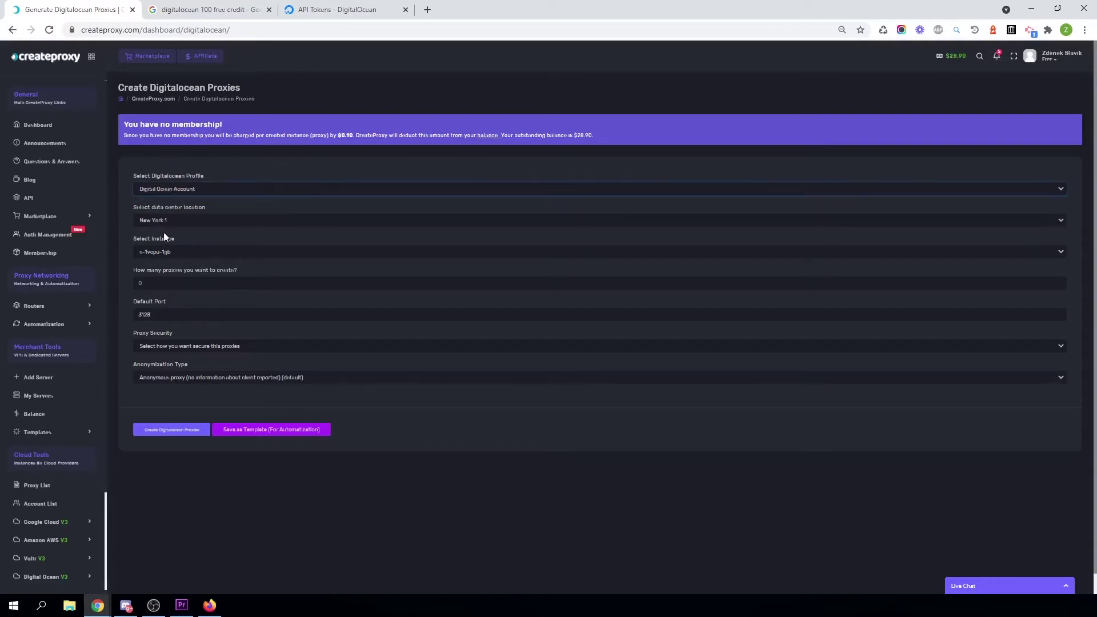
{"action": "left_click", "coordinate": [172, 220]}
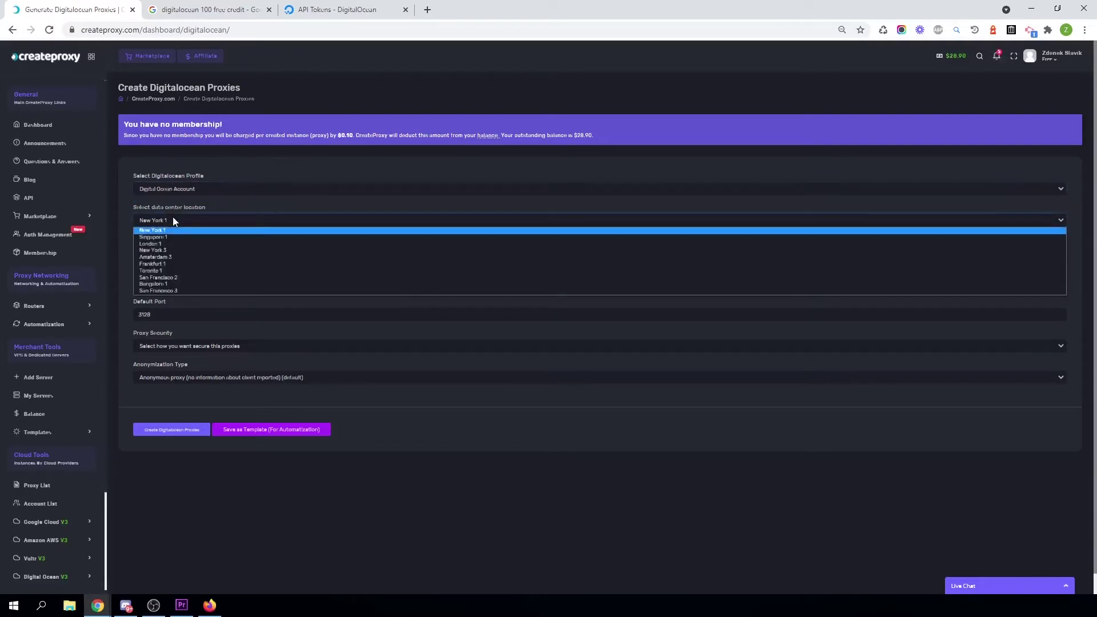
{"action": "left_click", "coordinate": [151, 263]}
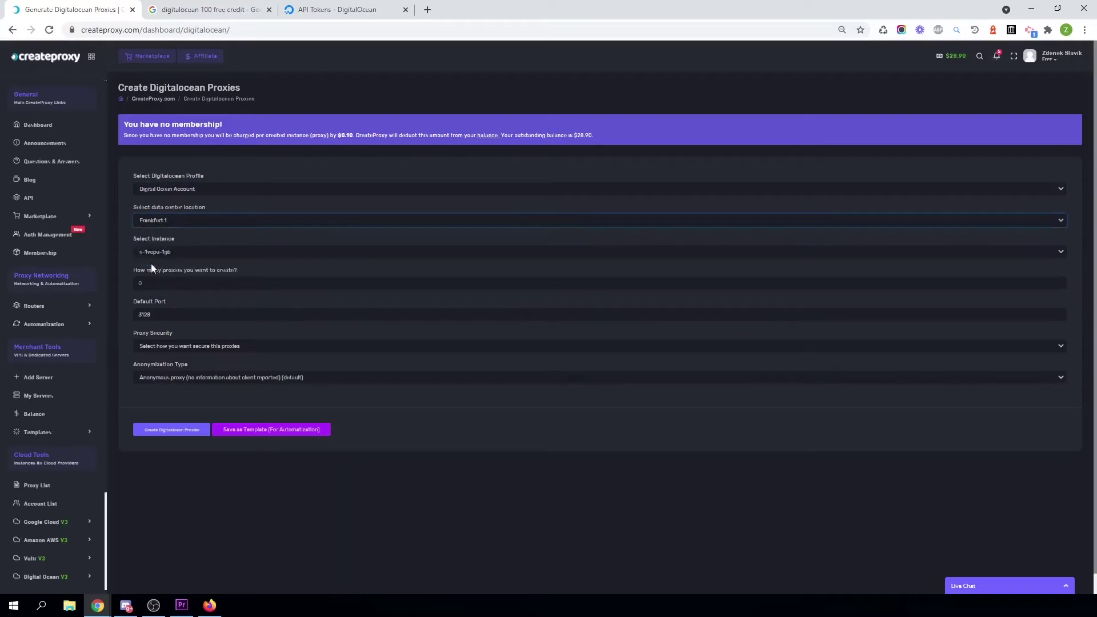
{"action": "left_click", "coordinate": [171, 253]}
{"action": "left_click", "coordinate": [171, 252]}
{"action": "key", "text": "Tab"}
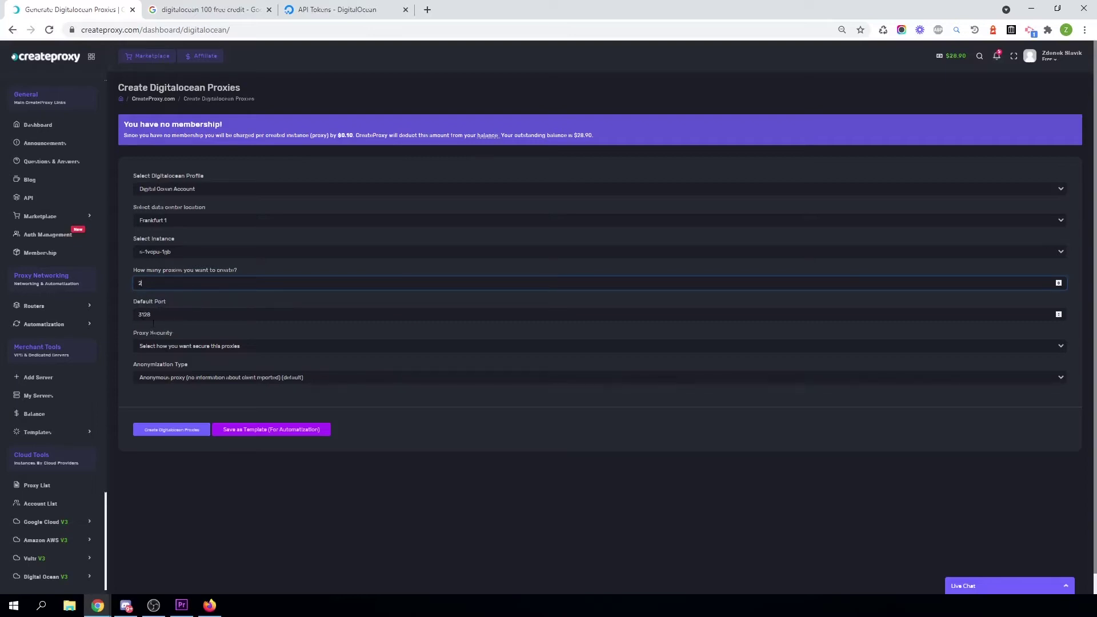
Set Proxy Security to 'Secured by Login' with the prefilled credentials and create the two proxies
{"action": "left_click", "coordinate": [165, 348]}
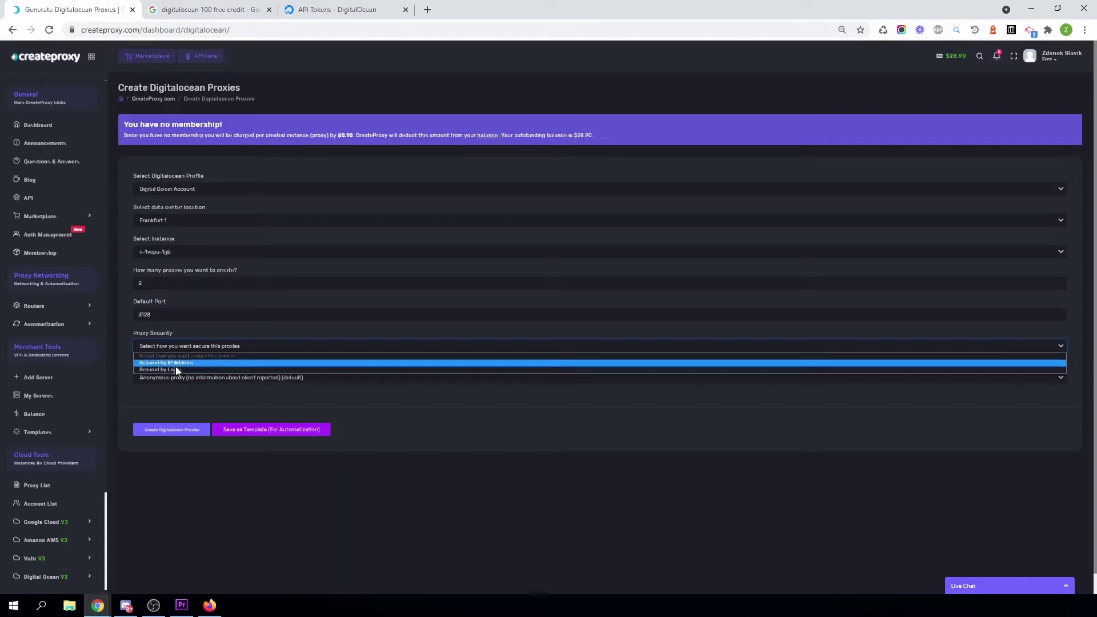
{"action": "left_click", "coordinate": [176, 371]}
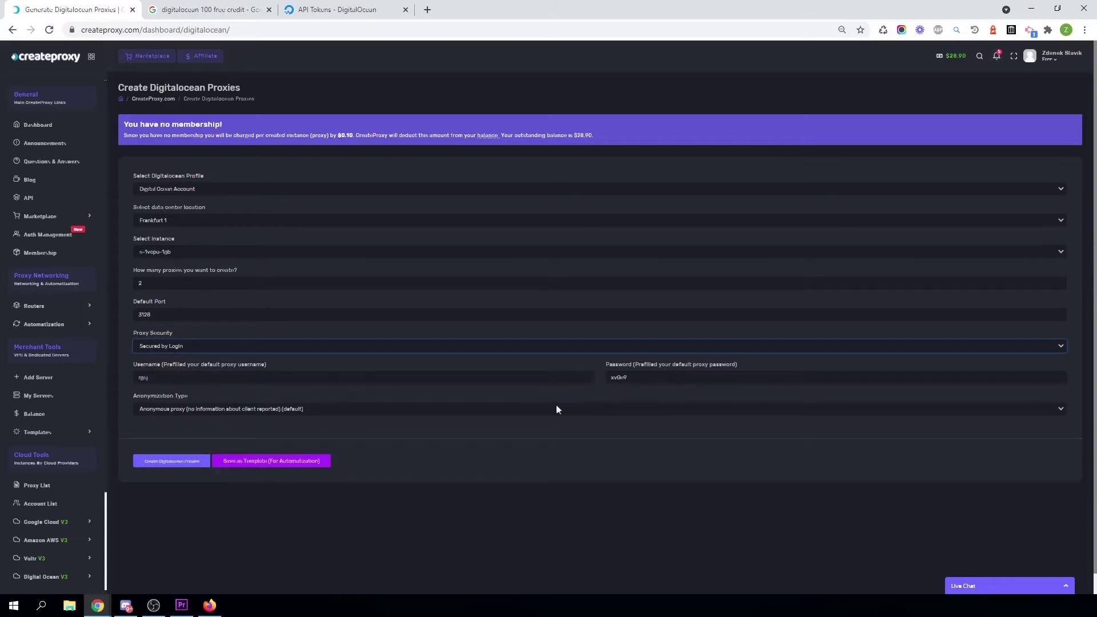
{"action": "left_click", "coordinate": [143, 378]}
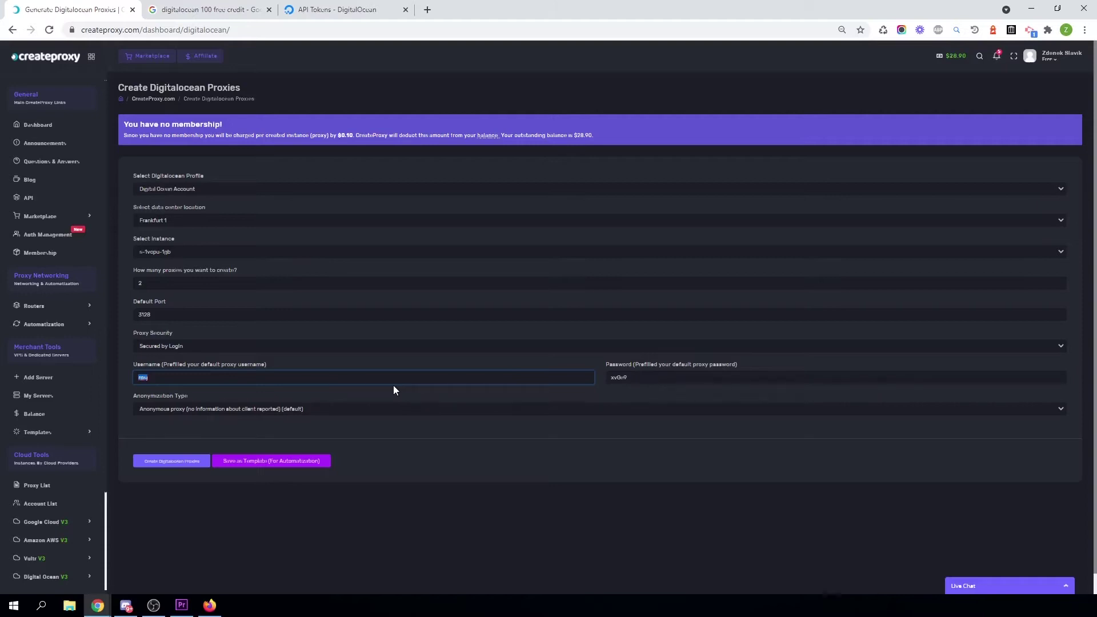
{"action": "key", "text": "Right"}
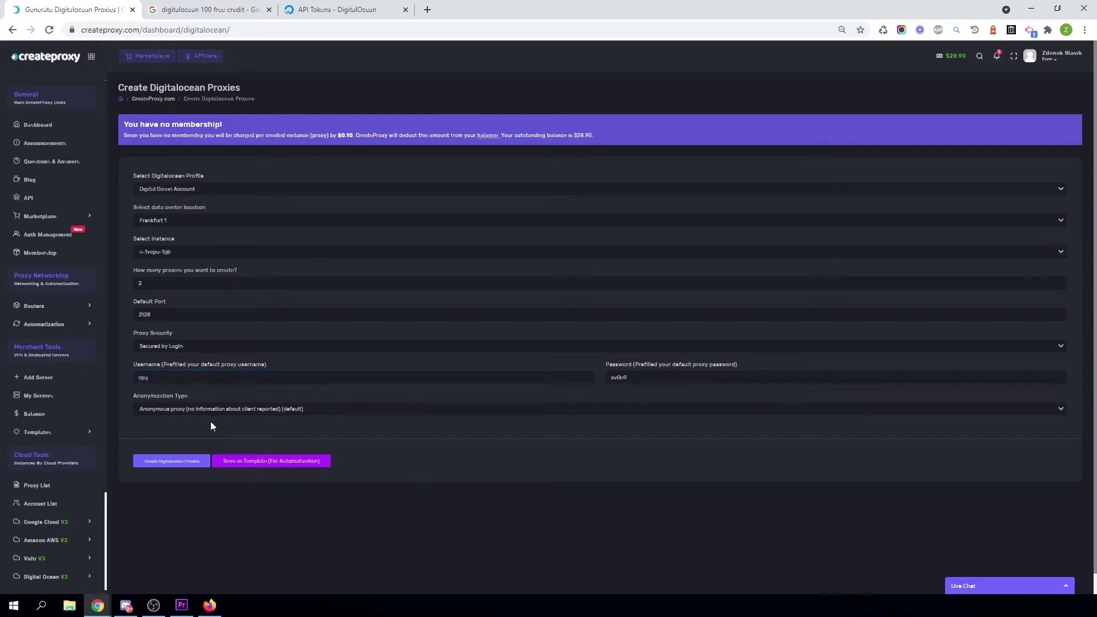
{"action": "left_click", "coordinate": [161, 464]}
{"action": "left_click", "coordinate": [162, 465]}
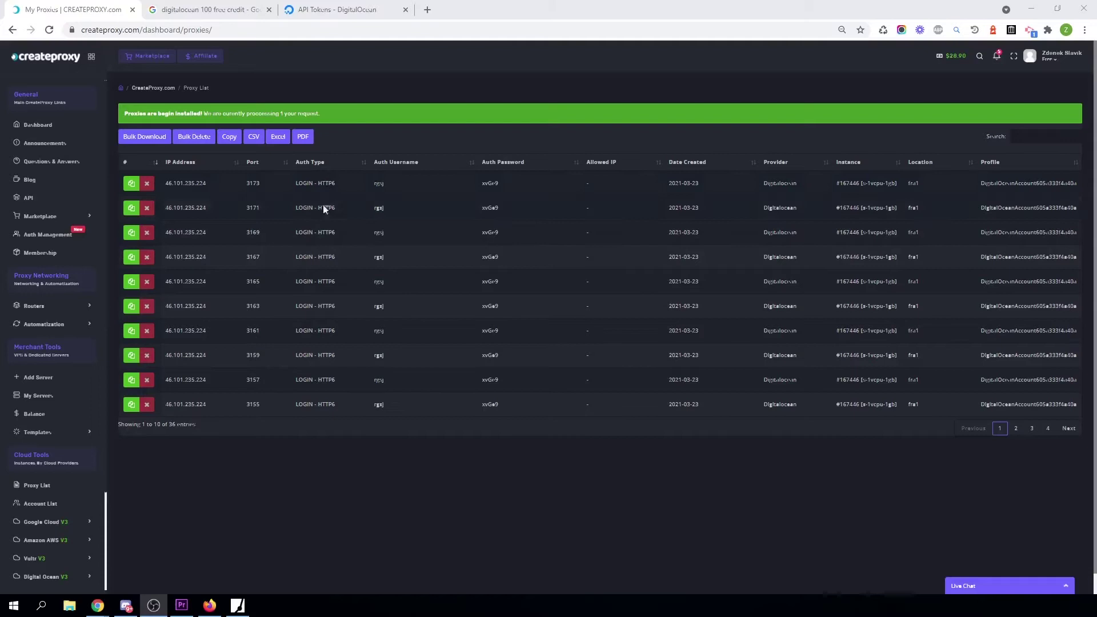
Review the Proxy List table's auth types and go to page 2, entries 11 to 20 of 36
{"action": "left_click", "coordinate": [177, 424]}
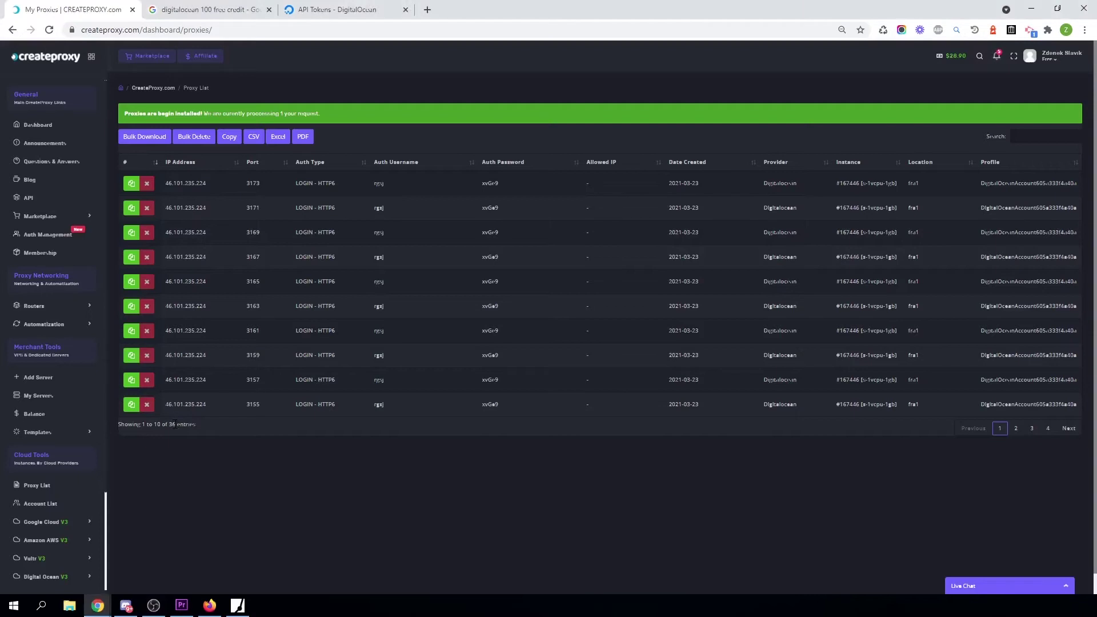
{"action": "left_click", "coordinate": [210, 444]}
{"action": "double_click", "coordinate": [327, 183]}
{"action": "double_click", "coordinate": [327, 207]}
{"action": "left_click", "coordinate": [1010, 430]}
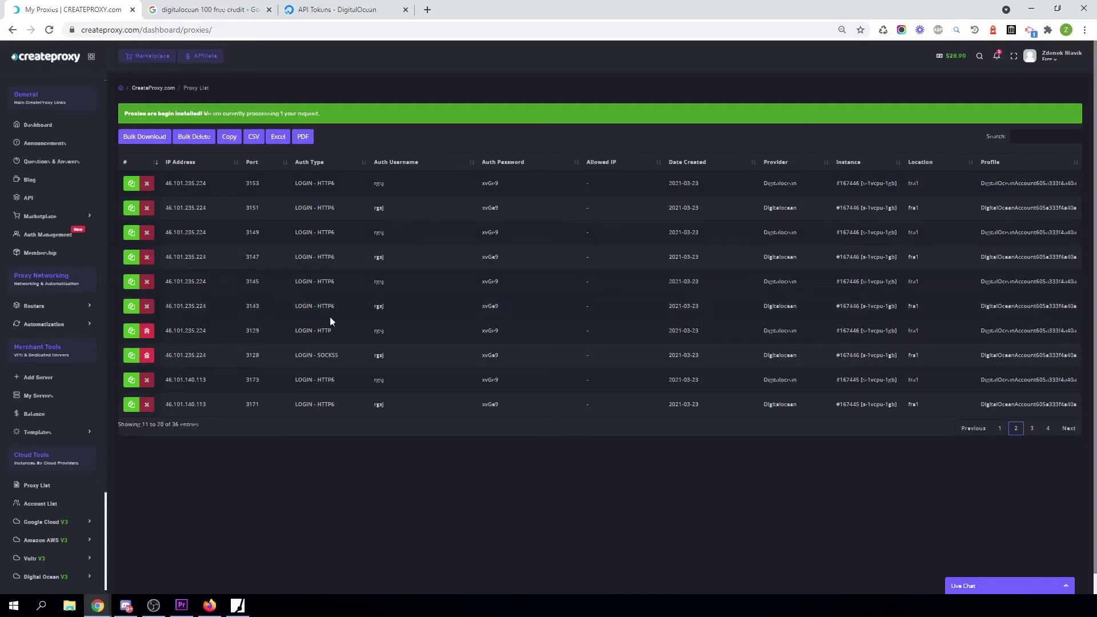
{"action": "left_click", "coordinate": [1016, 430]}
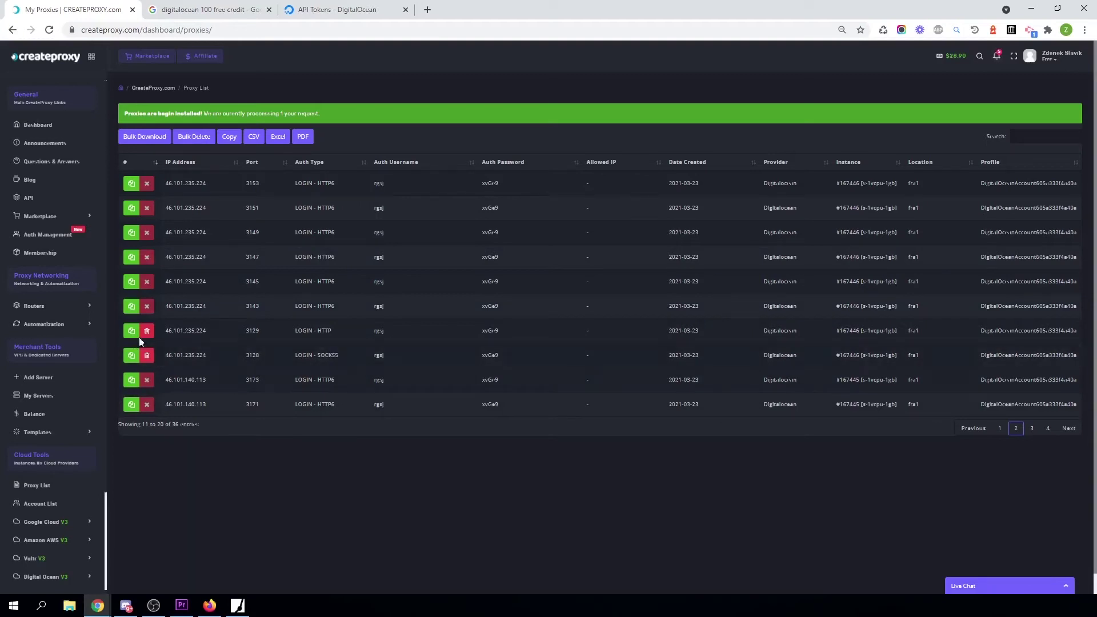
Open FOGLDN Proxy Tester and import the 46.101.235.224 port 3129 proxy line
{"action": "left_click", "coordinate": [238, 605]}
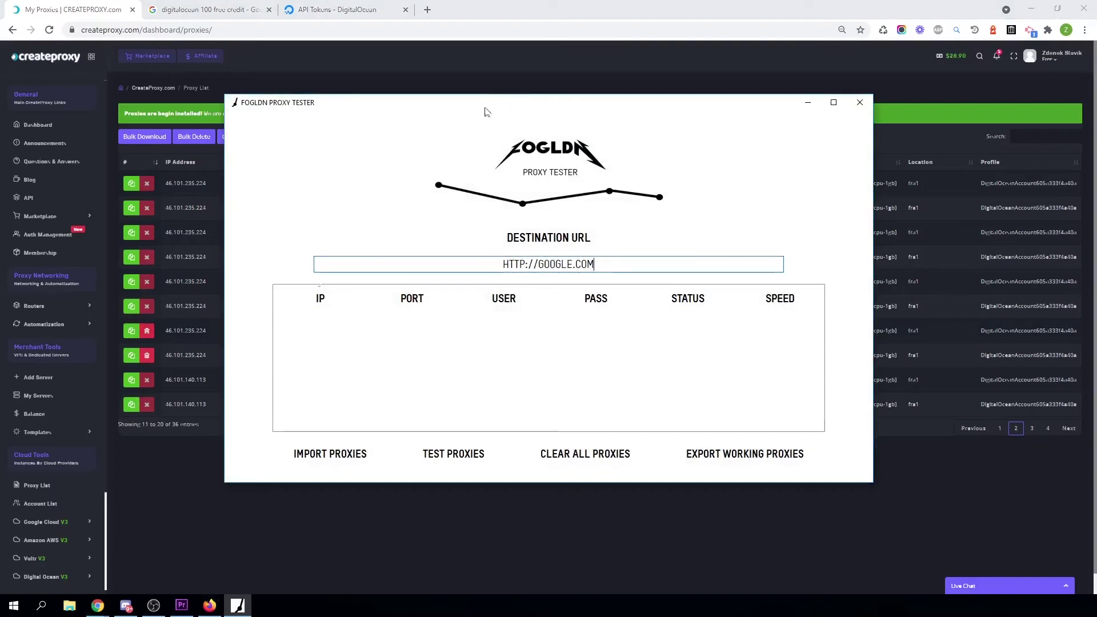
{"action": "left_click_drag", "start_coordinate": [485, 111], "coordinate": [421, 78]}
{"action": "left_click", "coordinate": [282, 424]}
{"action": "left_click", "coordinate": [441, 223]}
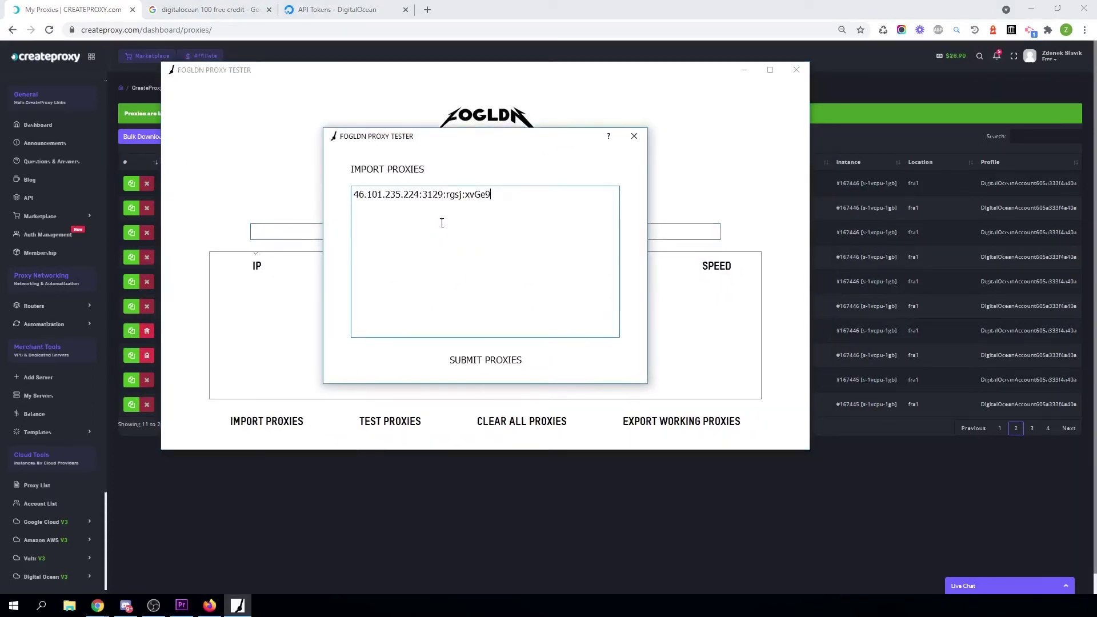
{"action": "left_click", "coordinate": [491, 365]}
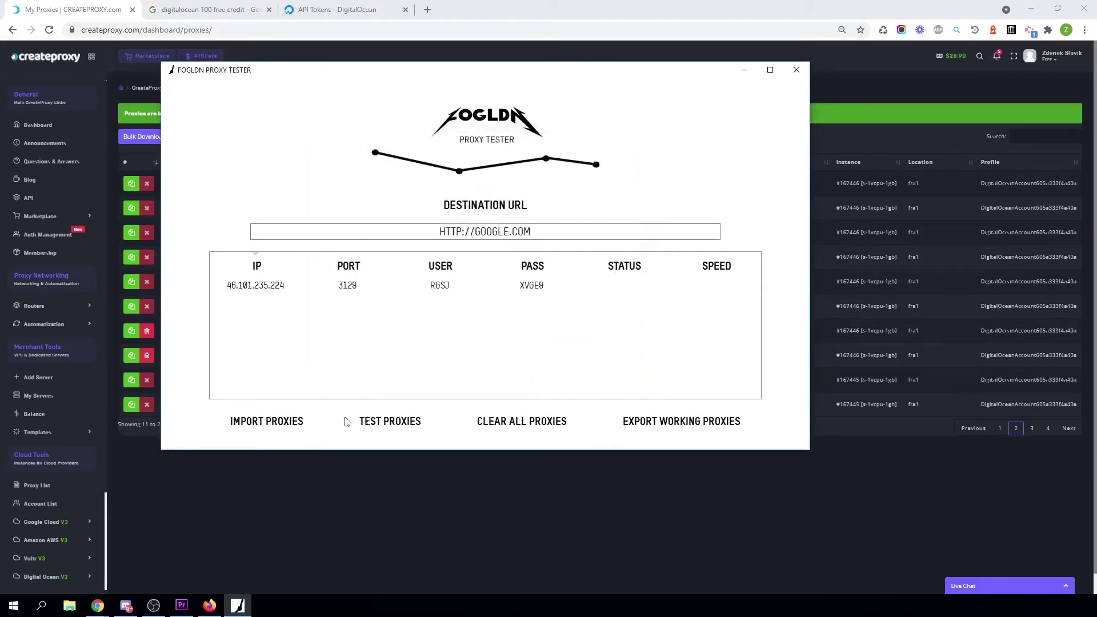
Test the port 3129 proxy against Google until it reports OK, then minimize the tester
{"action": "left_click", "coordinate": [406, 424]}
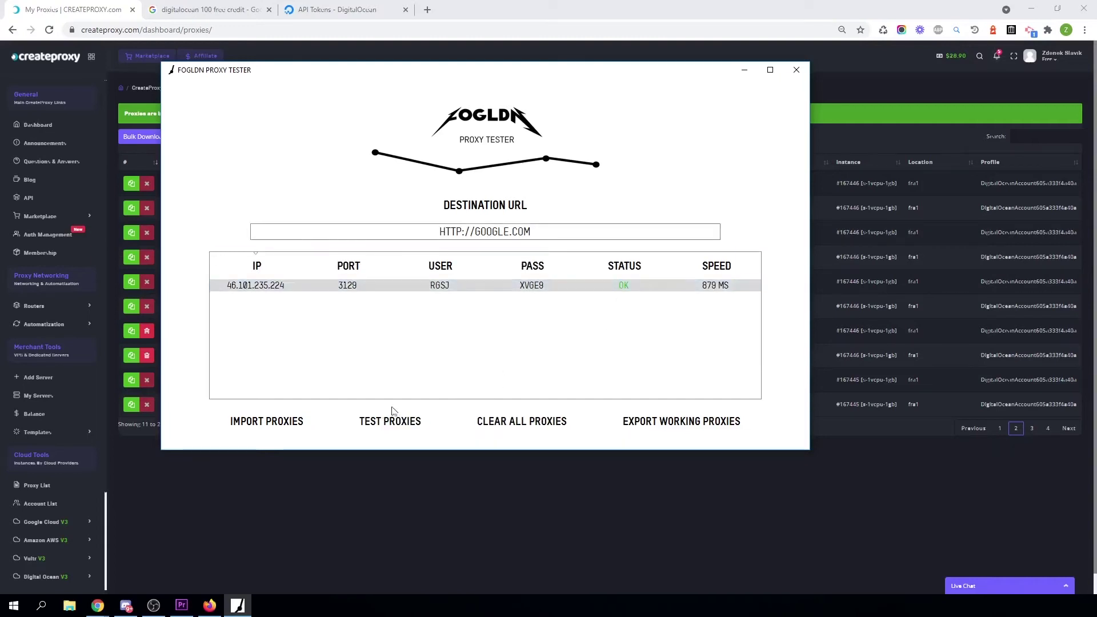
{"action": "left_click", "coordinate": [398, 424]}
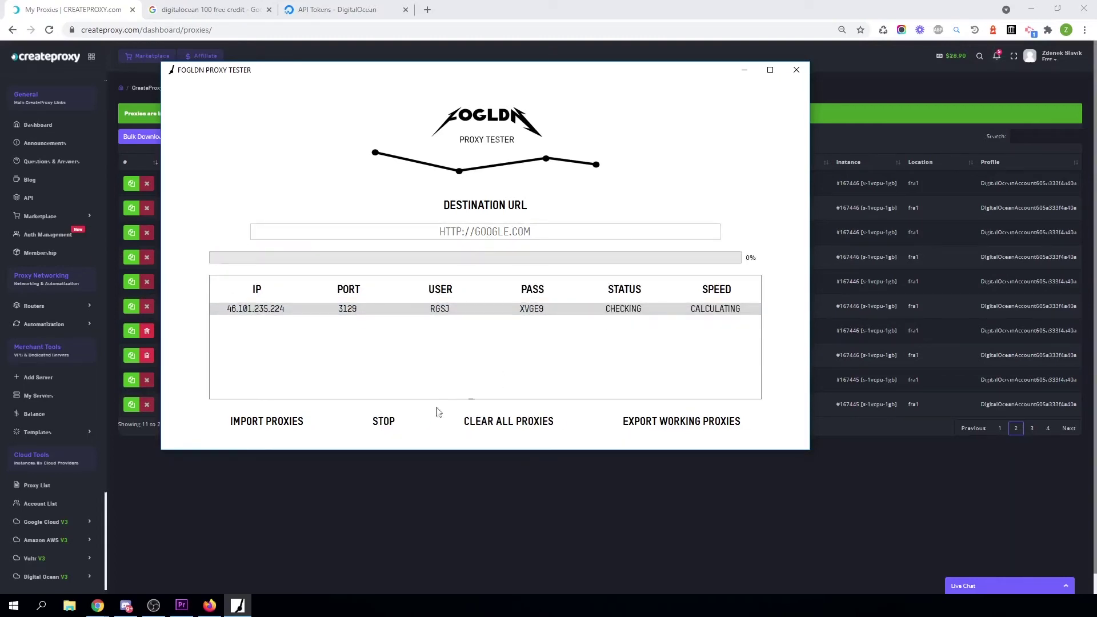
{"action": "left_click", "coordinate": [389, 427]}
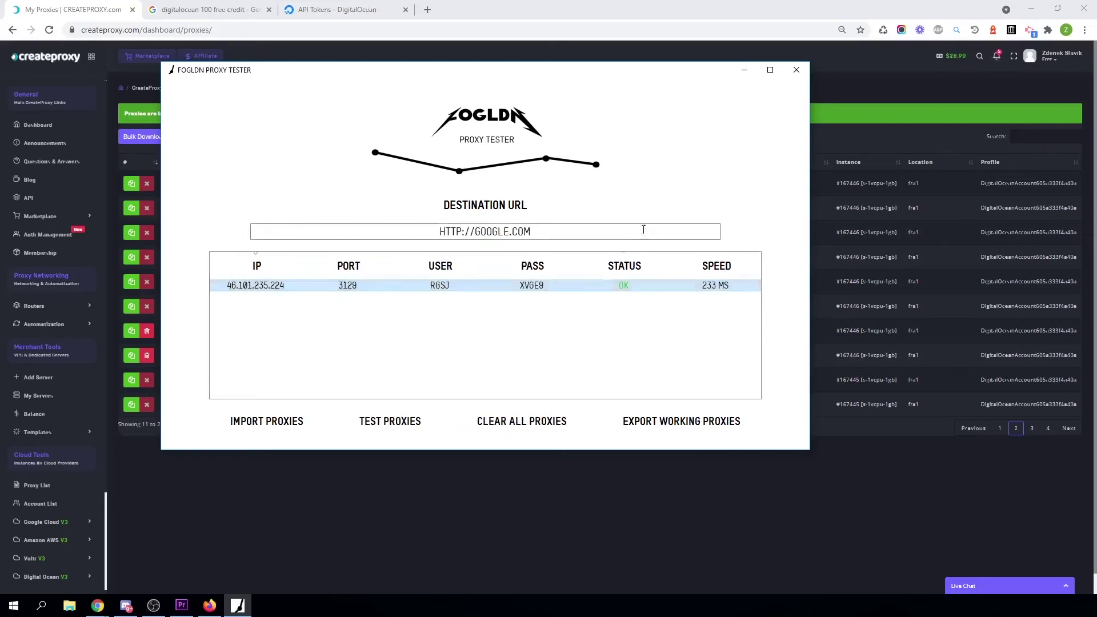
{"action": "left_click", "coordinate": [744, 70]}
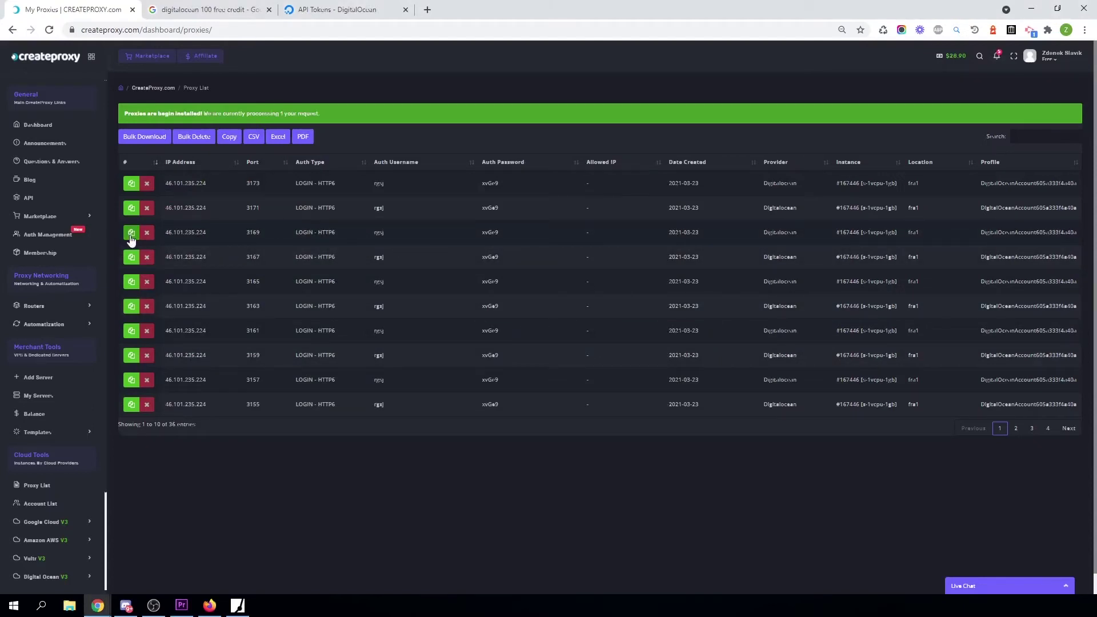
Restore the tester, import the port 3169 proxy, and test both proxies against Google
{"action": "left_click", "coordinate": [239, 607]}
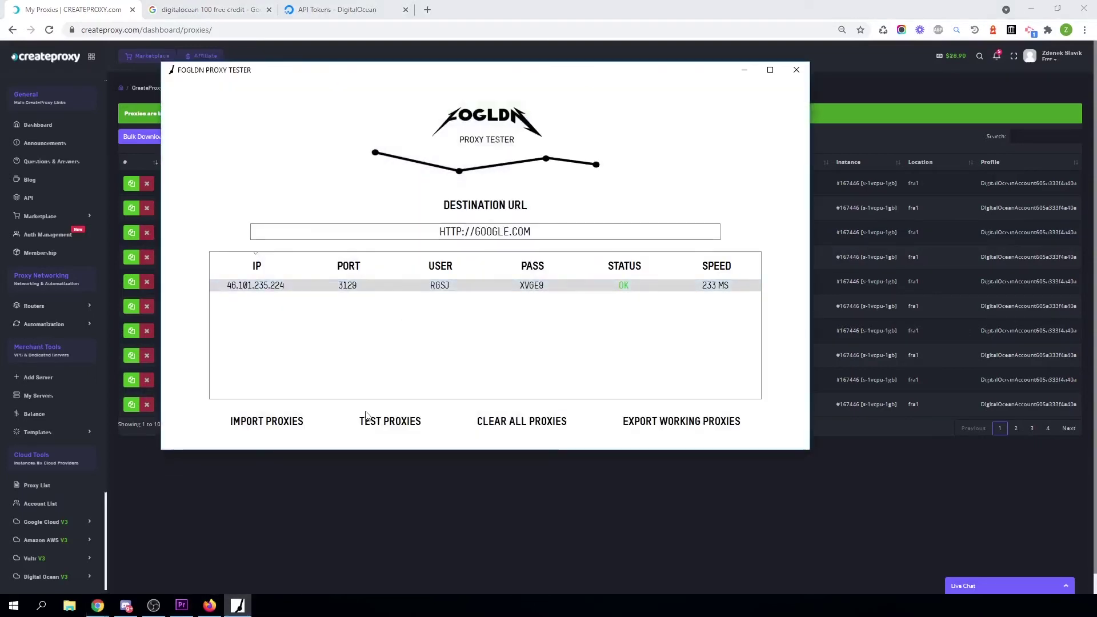
{"action": "left_click", "coordinate": [285, 426]}
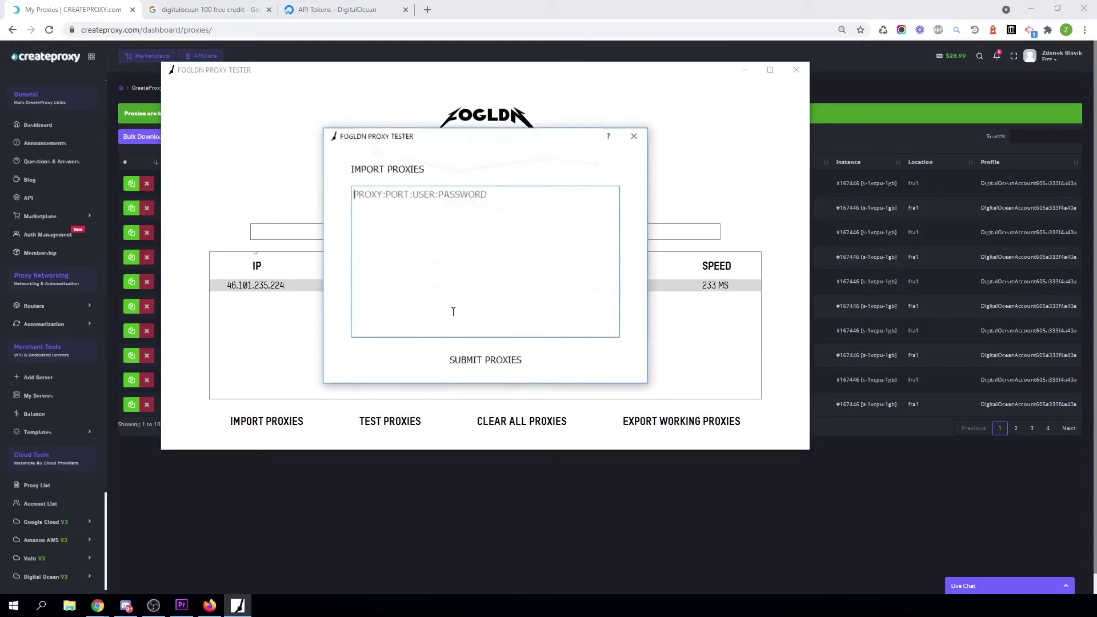
{"action": "left_click", "coordinate": [485, 360]}
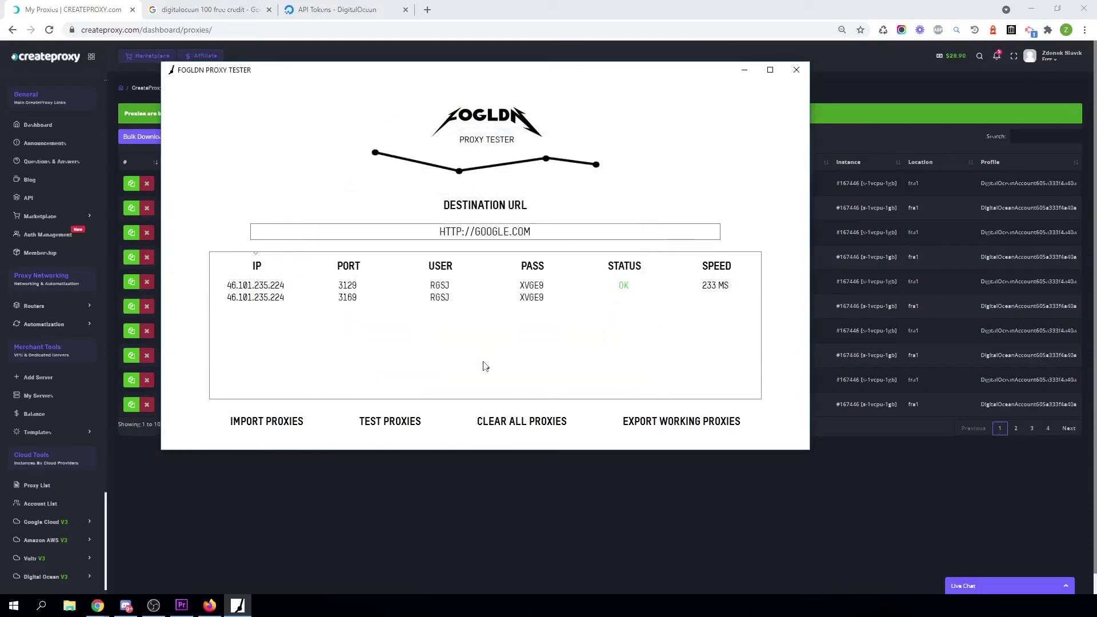
{"action": "left_click", "coordinate": [396, 423]}
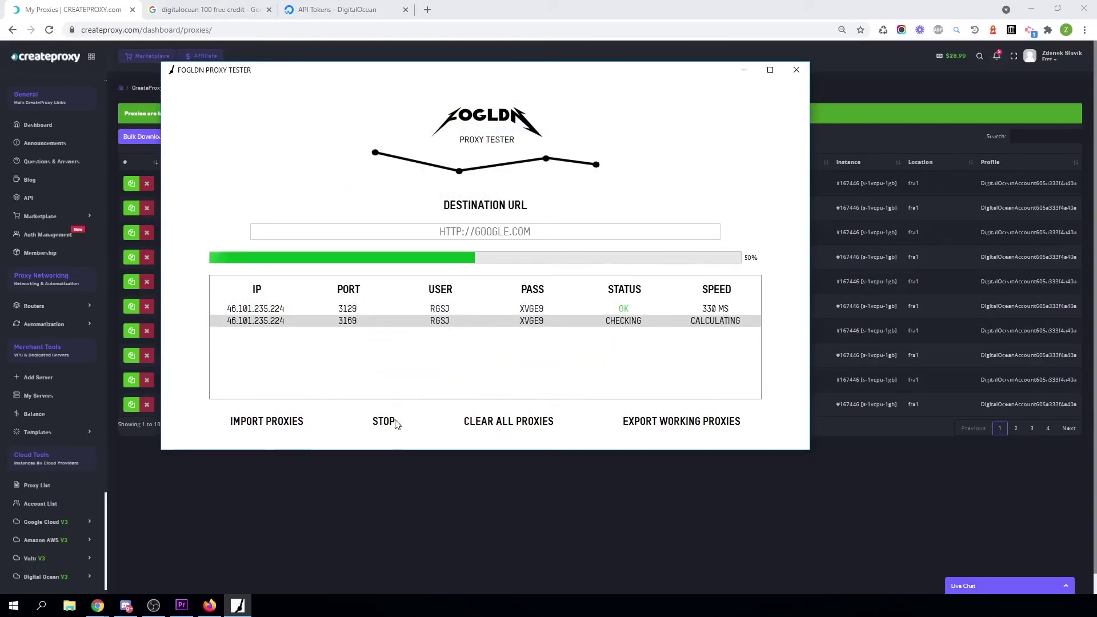
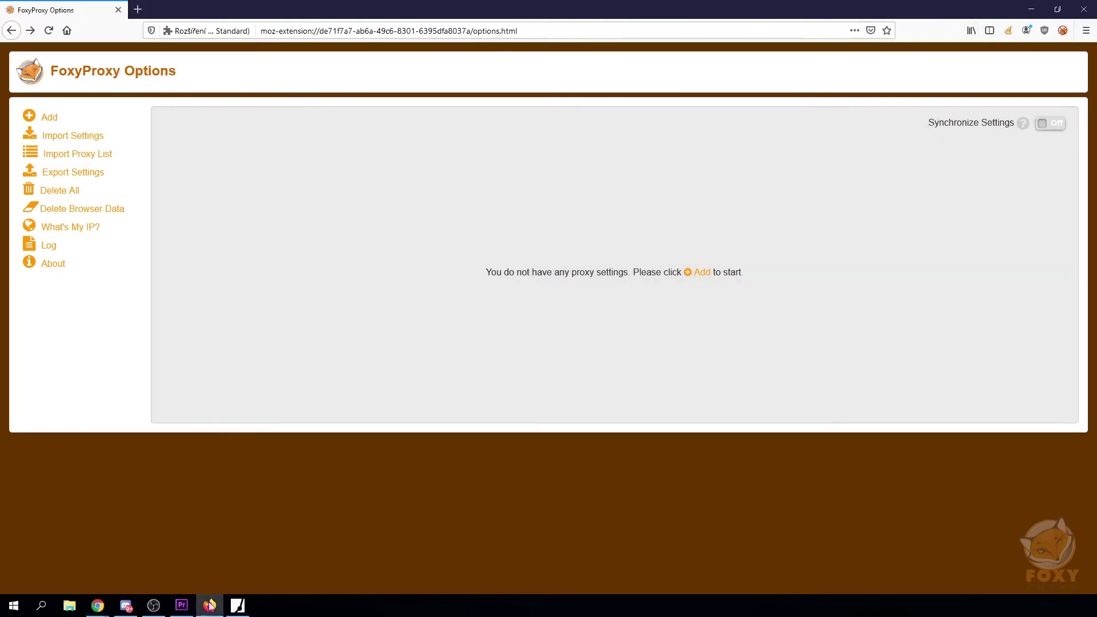
Check the CreateProxy proxy list, then start a new FoxyProxy proxy titled 'IPv6 HTTP'
{"action": "mouse_move", "coordinate": [98, 606]}
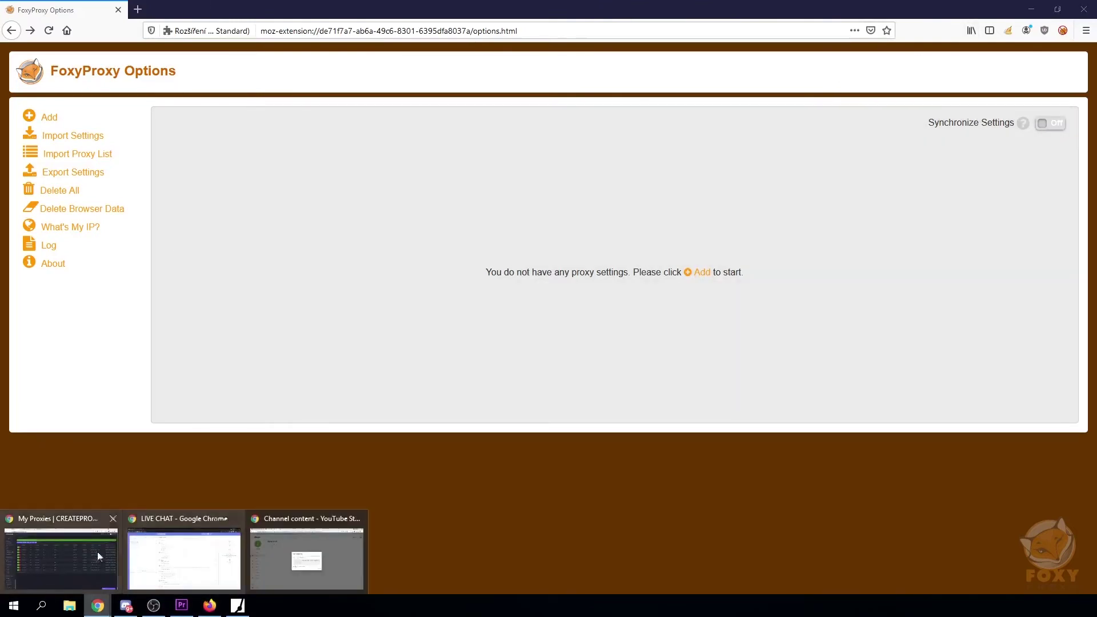
{"action": "left_click", "coordinate": [97, 551]}
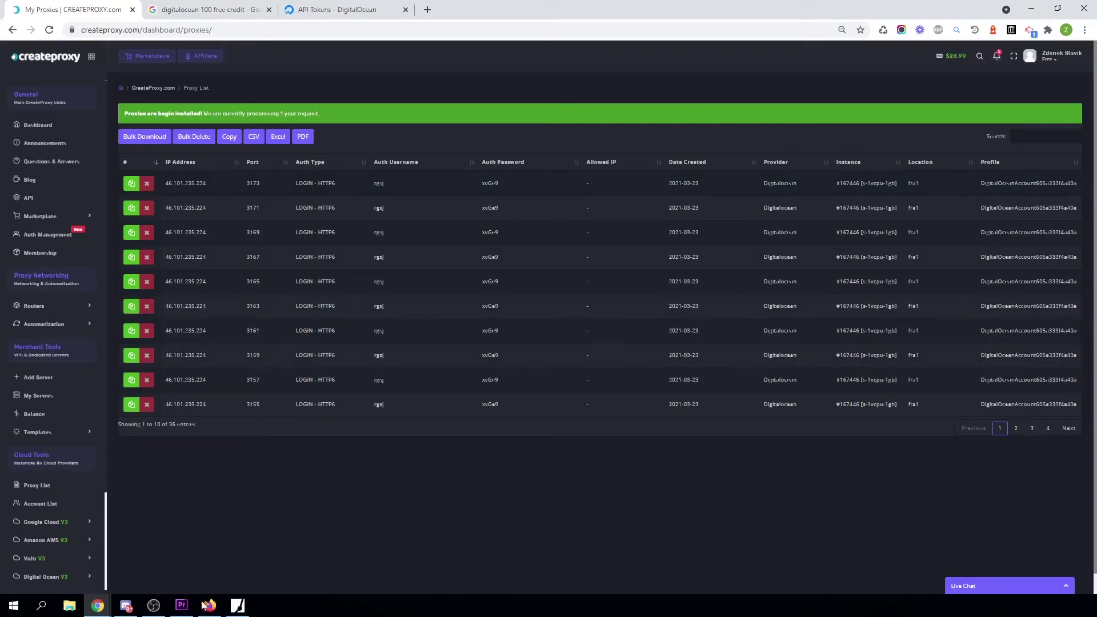
{"action": "mouse_move", "coordinate": [239, 611]}
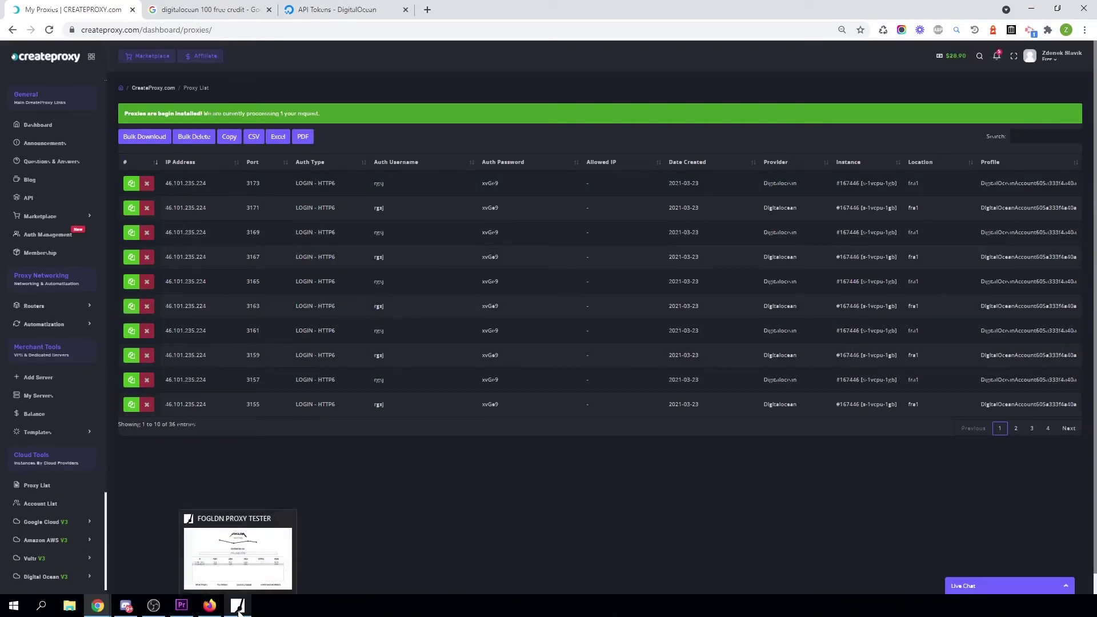
{"action": "left_click", "coordinate": [210, 605]}
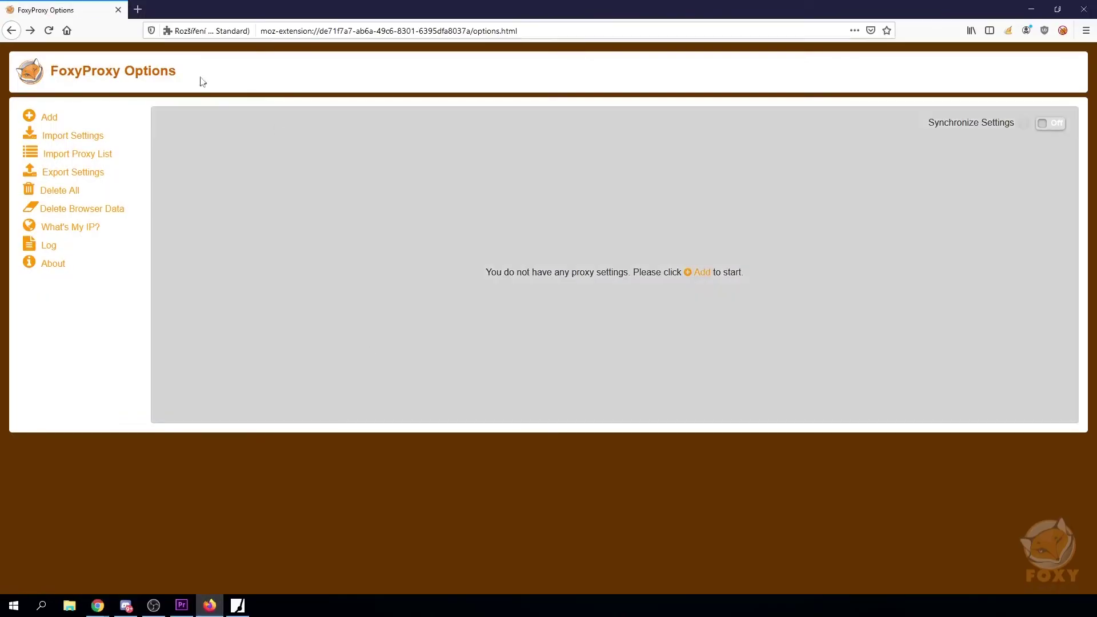
{"action": "left_click", "coordinate": [46, 117]}
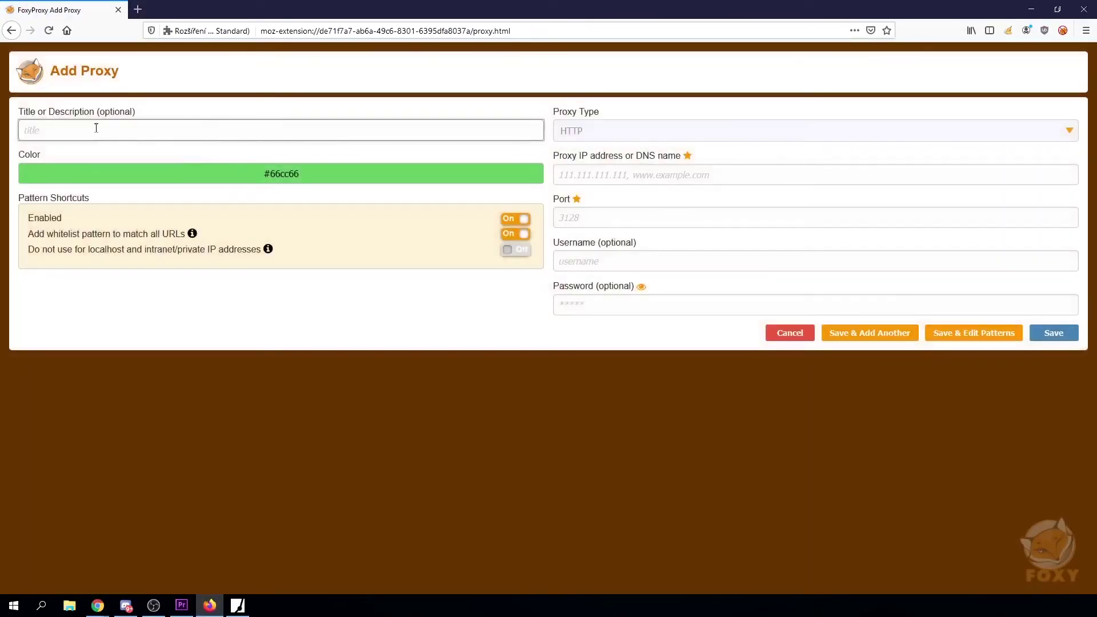
{"action": "type", "text": "IPv"}
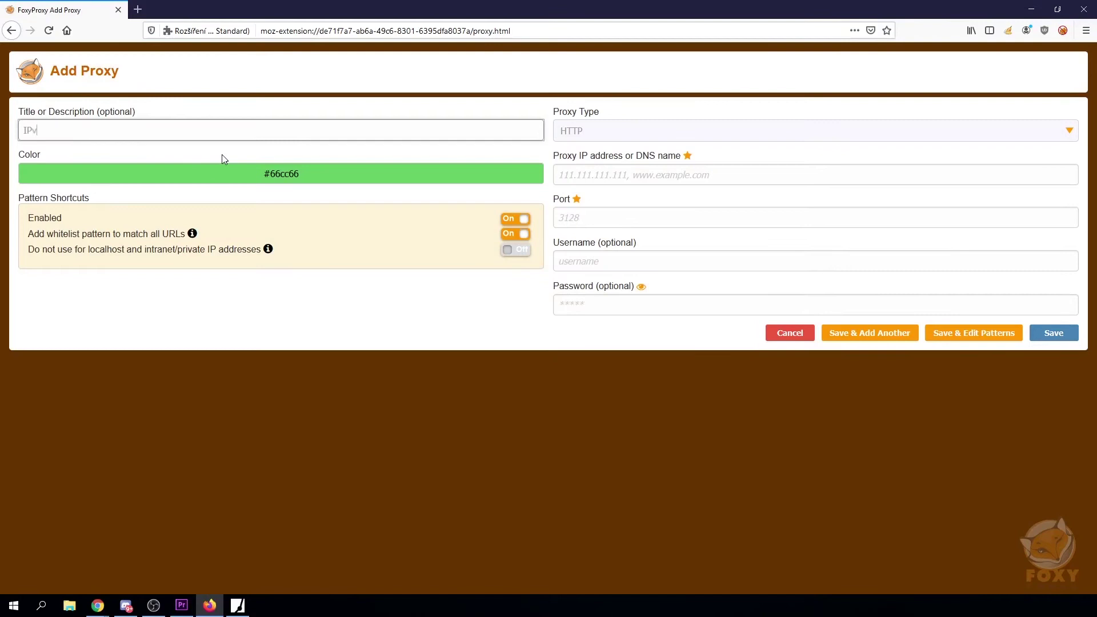
{"action": "type", "text": "6 HTTP"}
Paste the copied CreateProxy proxy line and fill the username and password from it
{"action": "left_click", "coordinate": [615, 177]}
{"action": "double_click", "coordinate": [654, 176]}
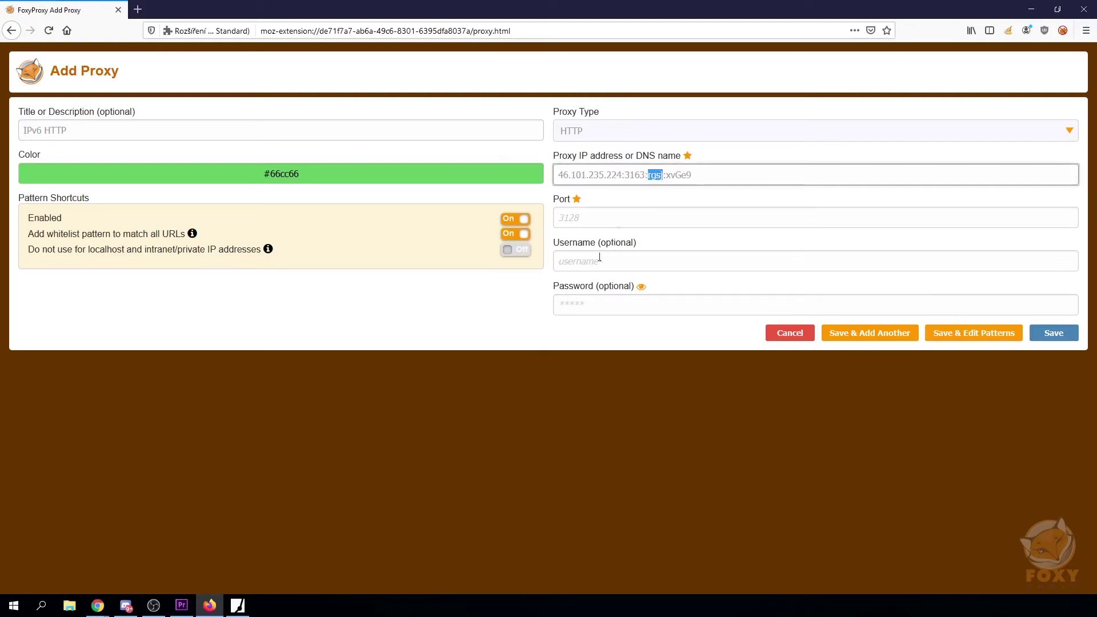
{"action": "key", "text": "ctrl+c"}
{"action": "left_click", "coordinate": [583, 260]}
{"action": "key", "text": "ctrl+v"}
{"action": "left_click", "coordinate": [686, 175]}
{"action": "double_click", "coordinate": [682, 176]}
{"action": "key", "text": "ctrl+c"}
{"action": "left_click", "coordinate": [598, 306]}
{"action": "key", "text": "ctrl+v"}
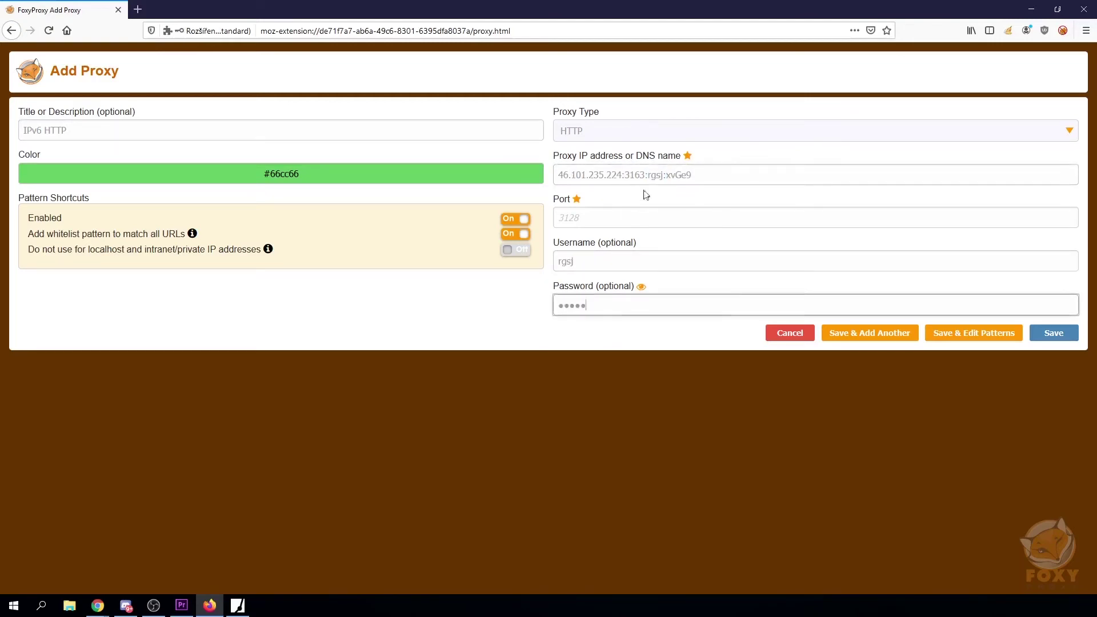
Set port 3163, trim the address to 46.101.235.224, and save the proxy
{"action": "double_click", "coordinate": [636, 175]}
{"action": "key", "text": "ctrl+c"}
{"action": "left_click", "coordinate": [598, 222]}
{"action": "key", "text": "ctrl+v"}
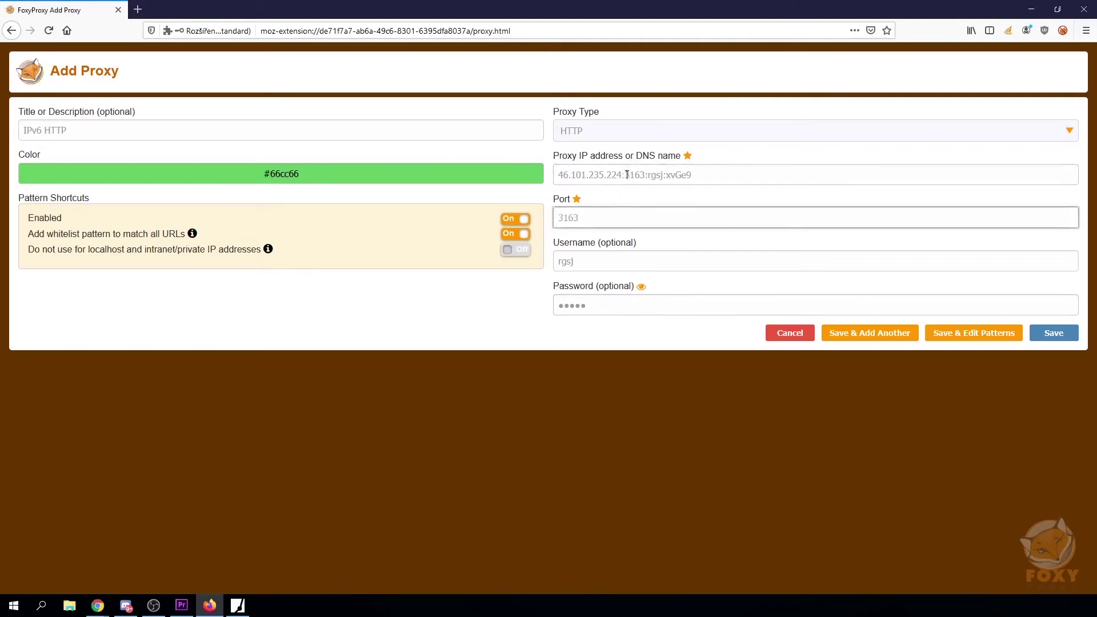
{"action": "left_click_drag", "start_coordinate": [626, 177], "coordinate": [770, 178]}
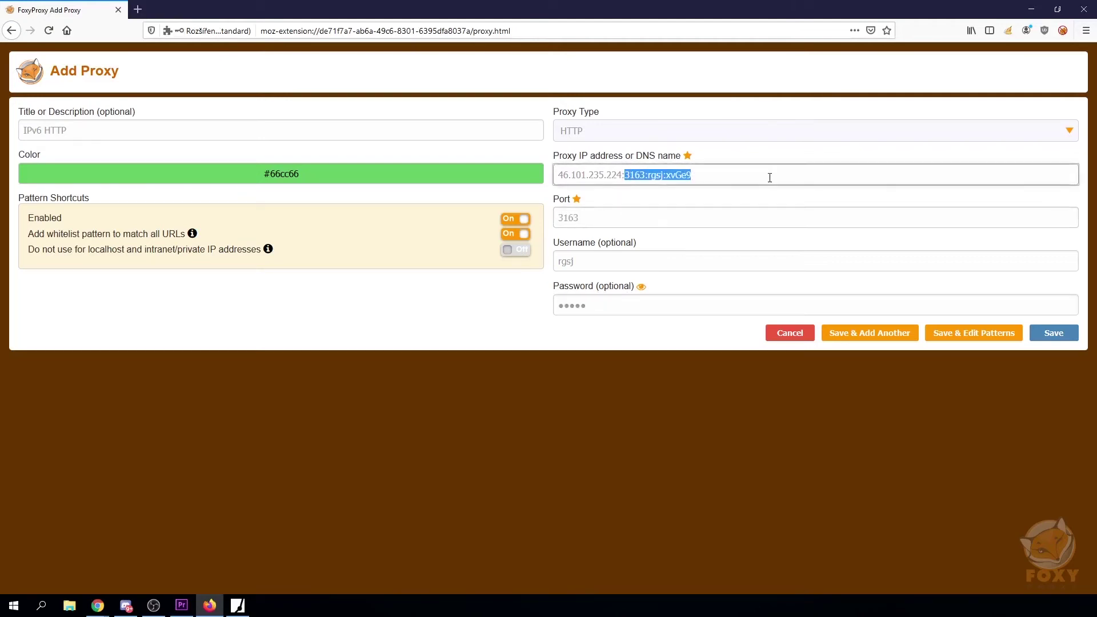
{"action": "key", "text": "BackSpace"}
{"action": "left_click", "coordinate": [1056, 333]}
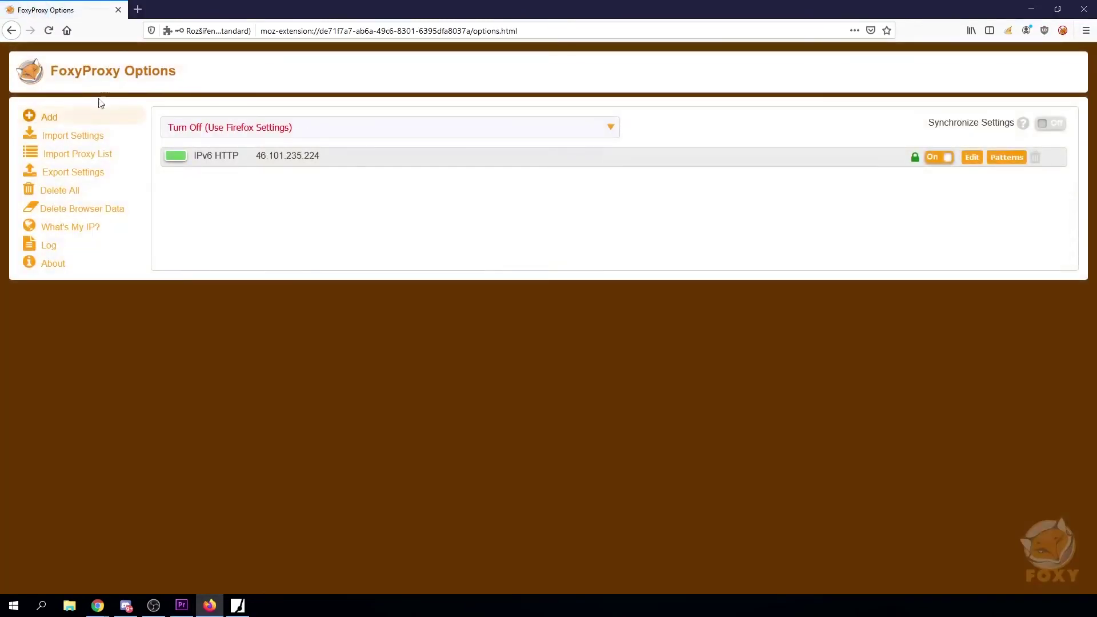
Open a new tab and search Google for 'what is my ip'
{"action": "left_click", "coordinate": [137, 10]}
{"action": "type", "text": "foog"}
{"action": "key", "text": "Return"}
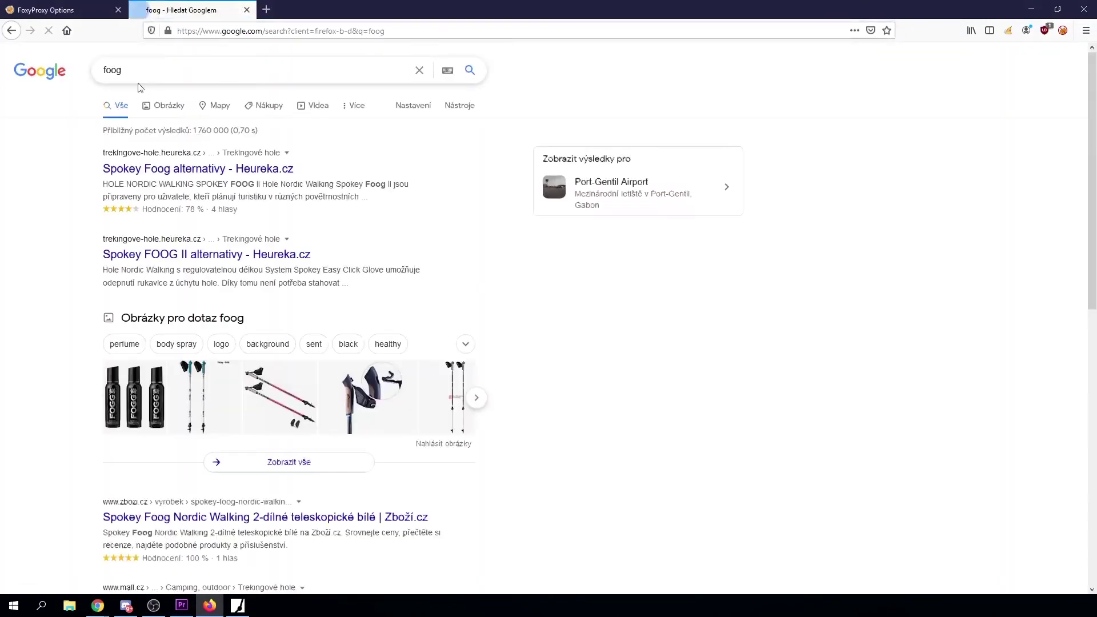
{"action": "left_click", "coordinate": [138, 79]}
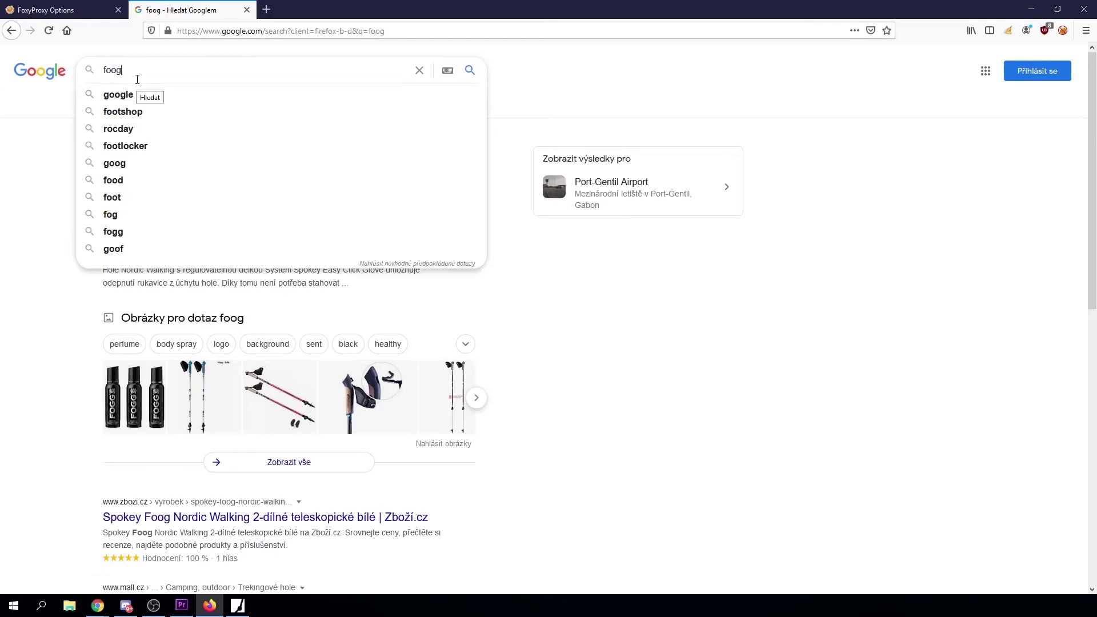
{"action": "double_click", "coordinate": [137, 79]}
{"action": "type", "text": "what is my"}
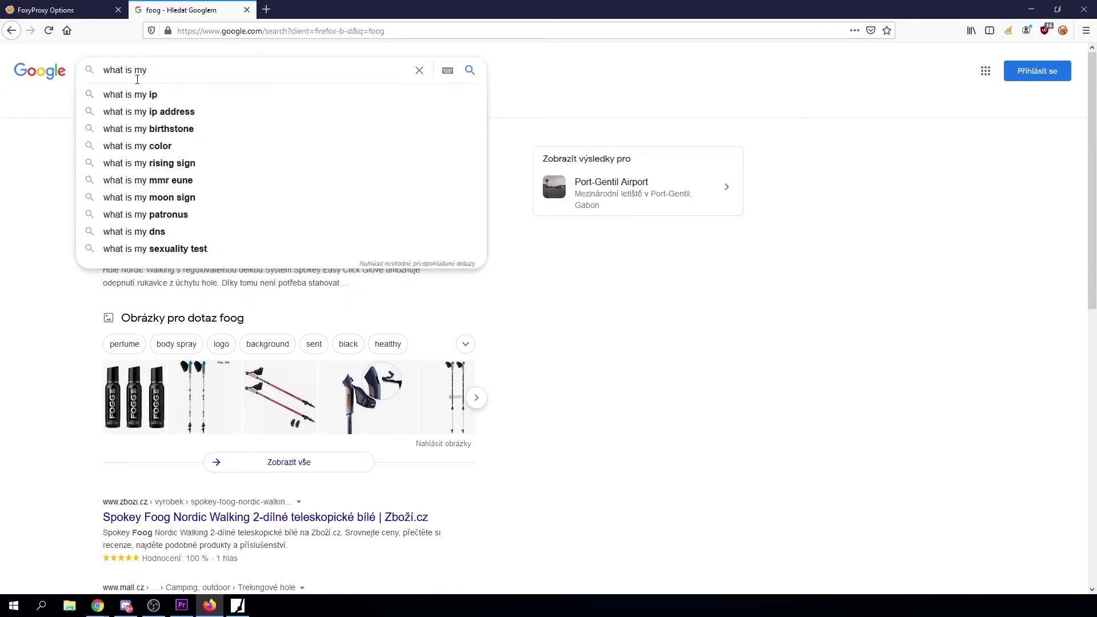
{"action": "type", "text": " ip"}
{"action": "key", "text": "Return"}
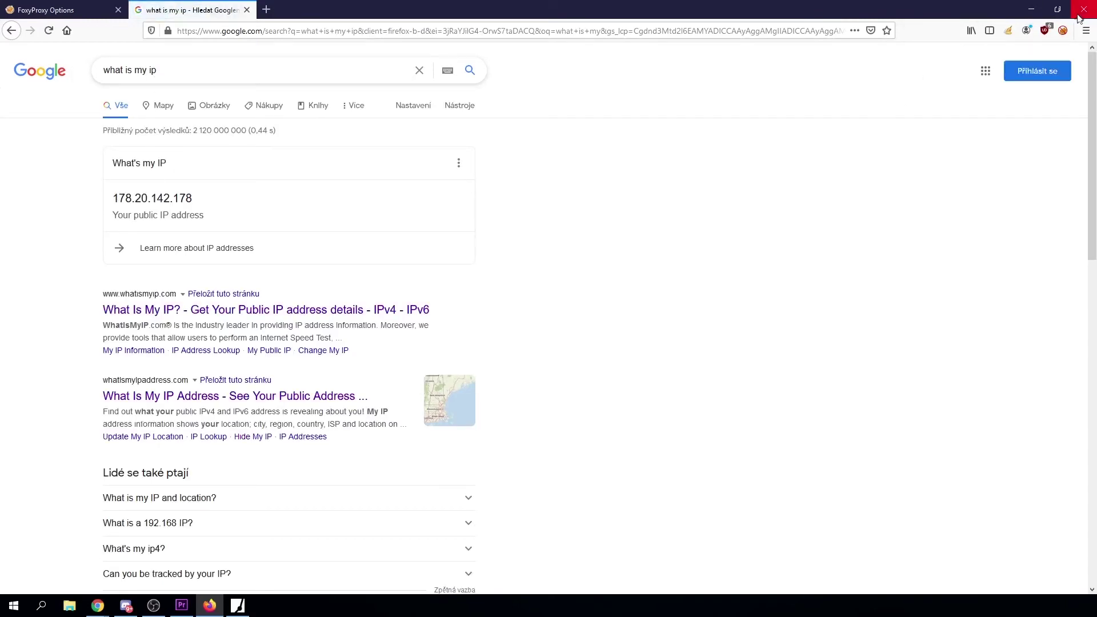
Switch FoxyProxy to IPv6 HTTP and reload to see 2a03:b0c0:3:d0::13e6:200a as the IP
{"action": "left_click", "coordinate": [1063, 30]}
{"action": "left_click", "coordinate": [963, 108]}
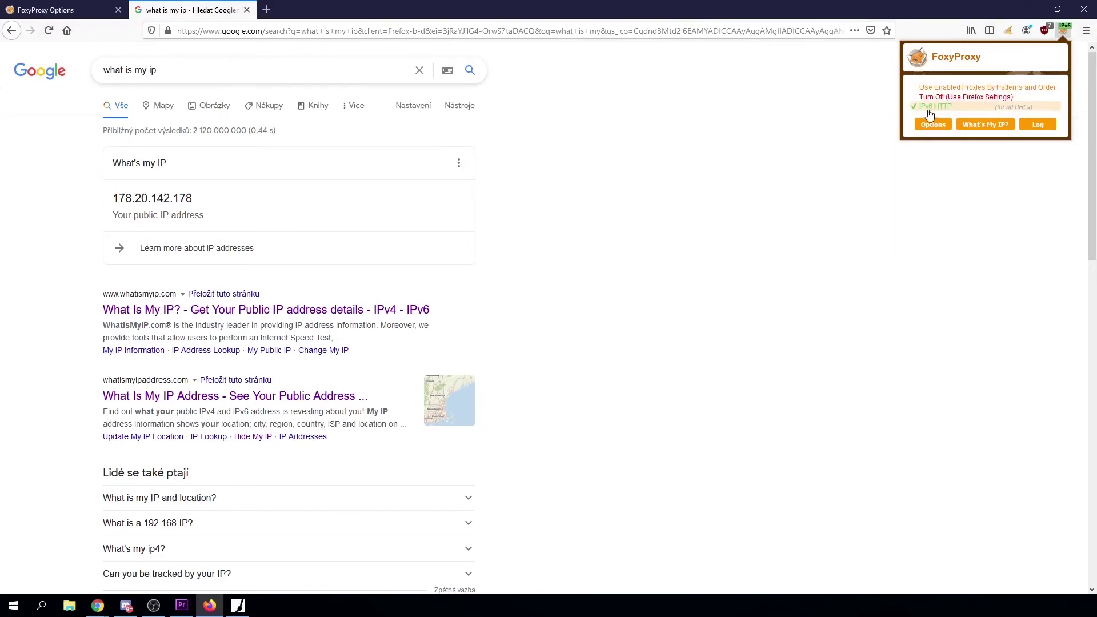
{"action": "left_click", "coordinate": [49, 30]}
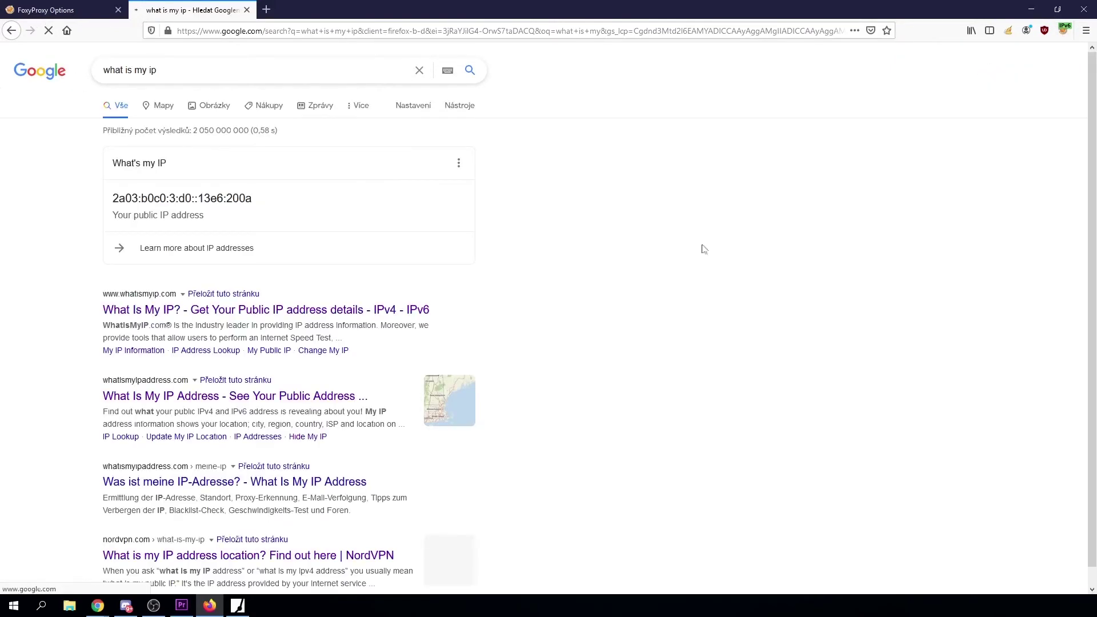
{"action": "left_click_drag", "start_coordinate": [125, 206], "coordinate": [252, 200]}
{"action": "left_click", "coordinate": [300, 205]}
{"action": "left_click", "coordinate": [114, 202]}
{"action": "left_click", "coordinate": [252, 200]}
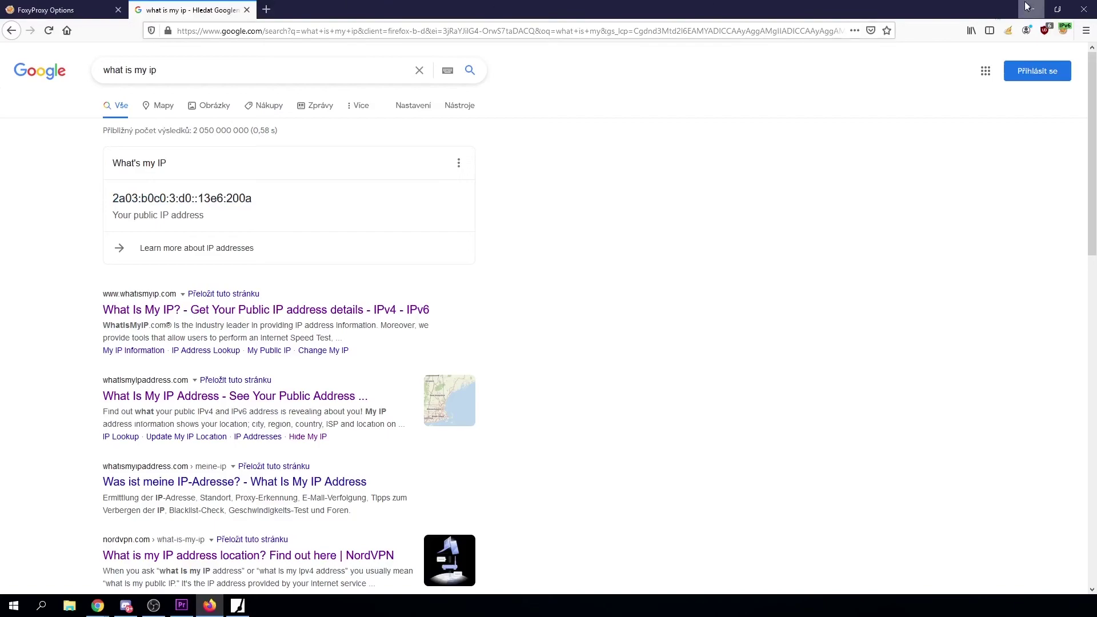
Show page 2 of the CreateProxy proxy list, glance at the proxy tester, and return to Firefox
{"action": "left_click", "coordinate": [1031, 9]}
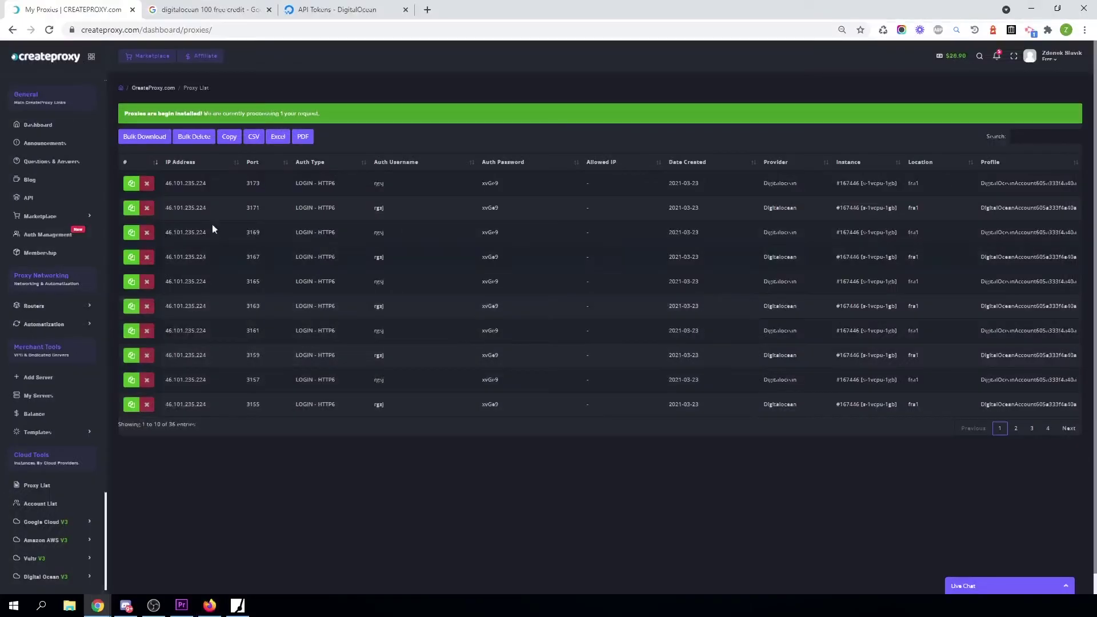
{"action": "left_click", "coordinate": [1016, 429]}
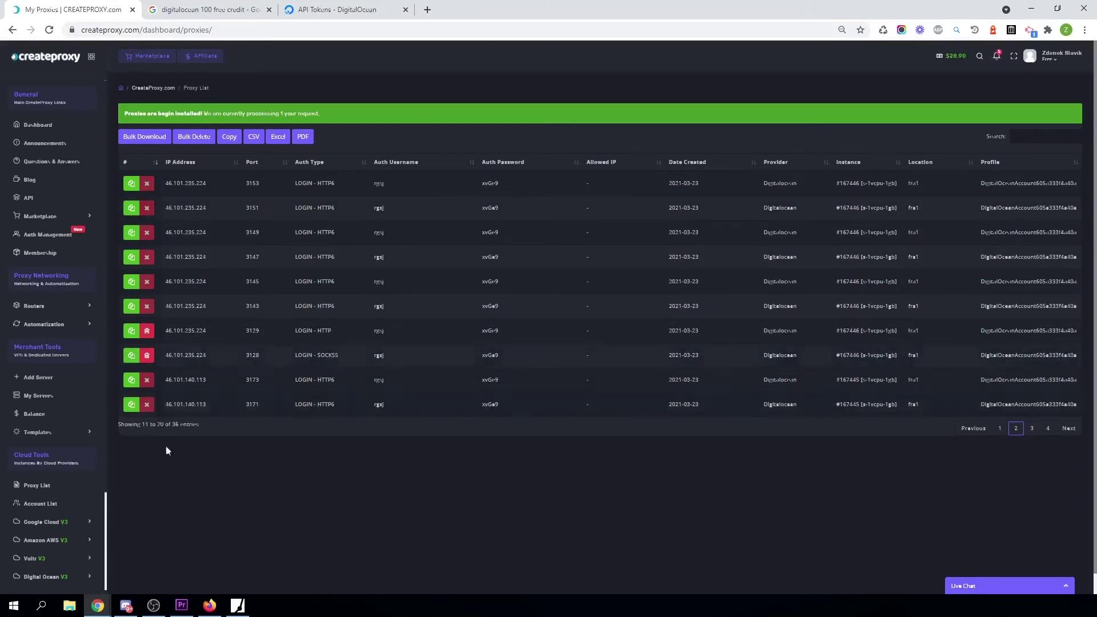
{"action": "left_click", "coordinate": [234, 615]}
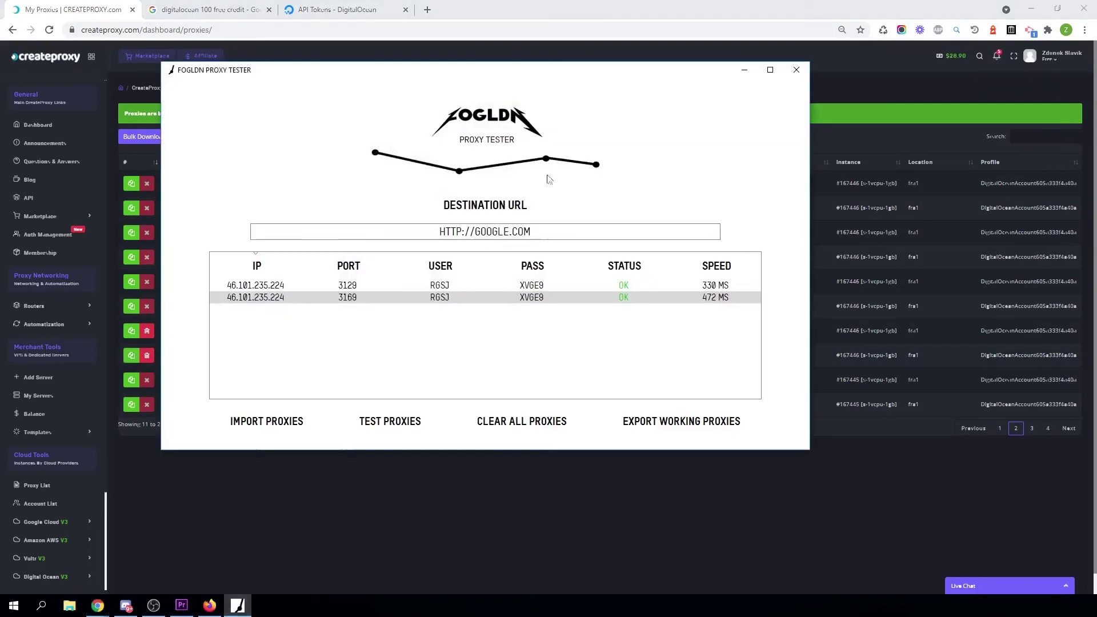
{"action": "left_click", "coordinate": [210, 606]}
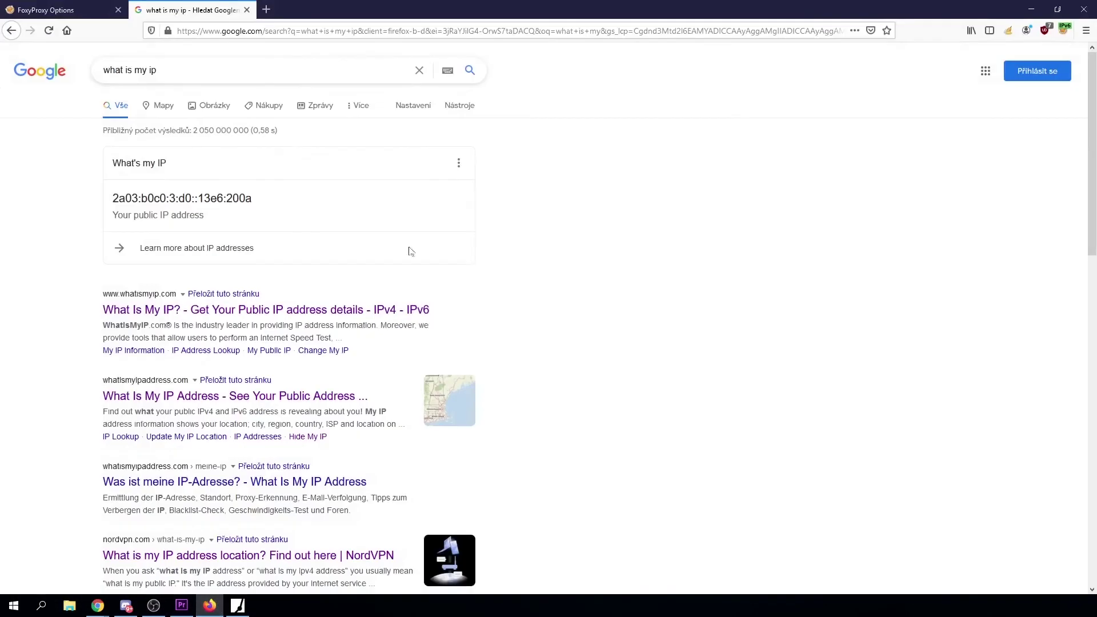
{"action": "left_click", "coordinate": [1064, 31]}
Start a new FoxyProxy proxy of type SOCKS5 and paste the copied proxy line
{"action": "left_click", "coordinate": [946, 130]}
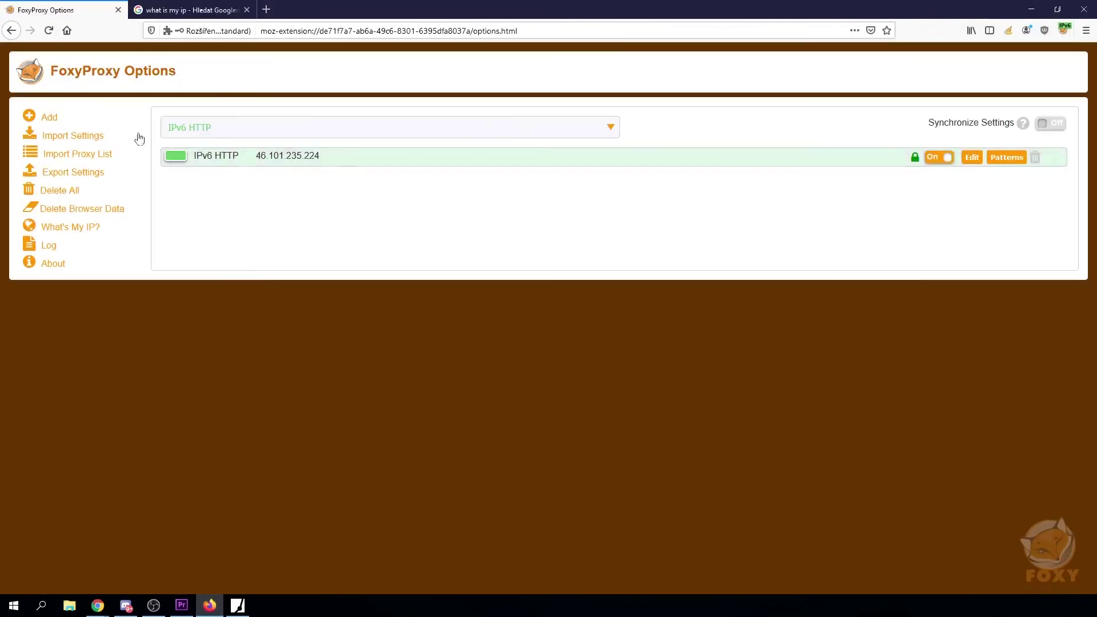
{"action": "left_click", "coordinate": [64, 116]}
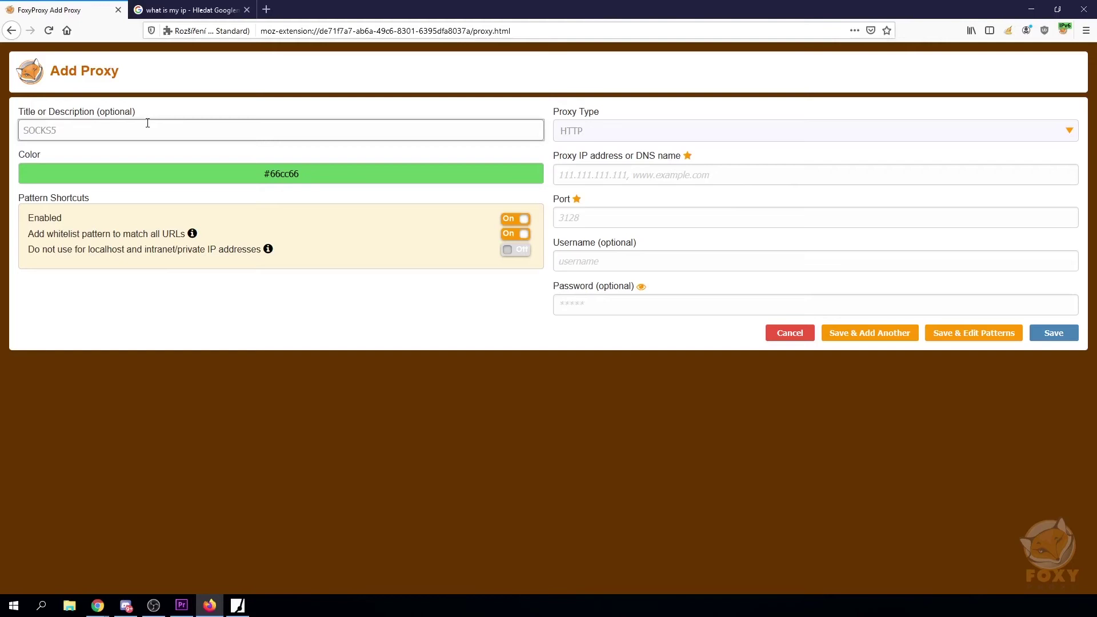
{"action": "left_click", "coordinate": [613, 130]}
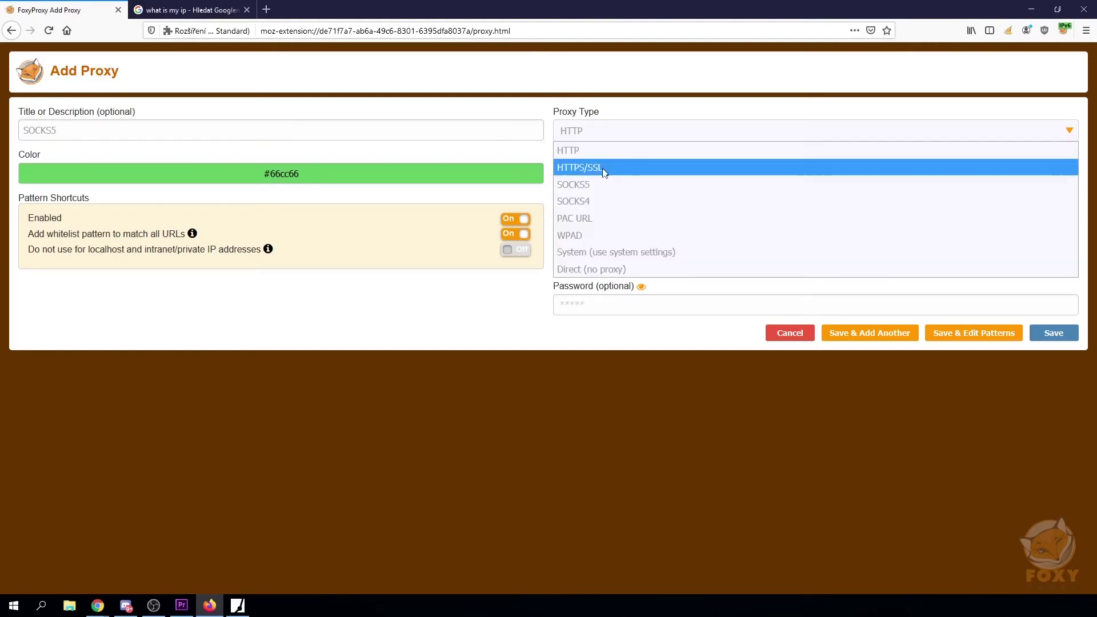
{"action": "left_click", "coordinate": [599, 182]}
{"action": "left_click", "coordinate": [599, 182]}
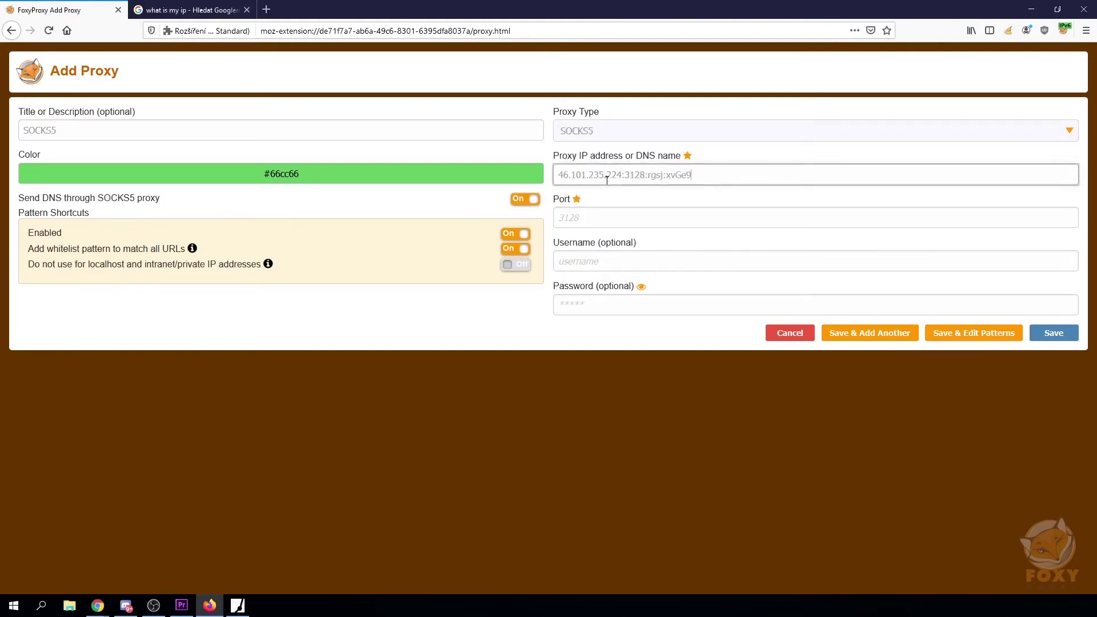
Fill in port 3128 and the proxy username from the pasted line
{"action": "double_click", "coordinate": [631, 175]}
{"action": "key", "text": "ctrl+c"}
{"action": "left_click", "coordinate": [626, 212]}
{"action": "key", "text": "ctrl+v"}
{"action": "double_click", "coordinate": [657, 176]}
{"action": "key", "text": "ctrl+c"}
{"action": "left_click", "coordinate": [605, 267]}
{"action": "key", "text": "ctrl+v"}
Fill in the password, trim the address to 46.101.235.224, and save the SOCKS5 proxy
{"action": "double_click", "coordinate": [680, 175]}
{"action": "key", "text": "ctrl+c"}
{"action": "left_click", "coordinate": [596, 308]}
{"action": "key", "text": "ctrl+v"}
{"action": "left_click_drag", "start_coordinate": [692, 175], "coordinate": [625, 184]}
{"action": "key", "text": "BackSpace"}
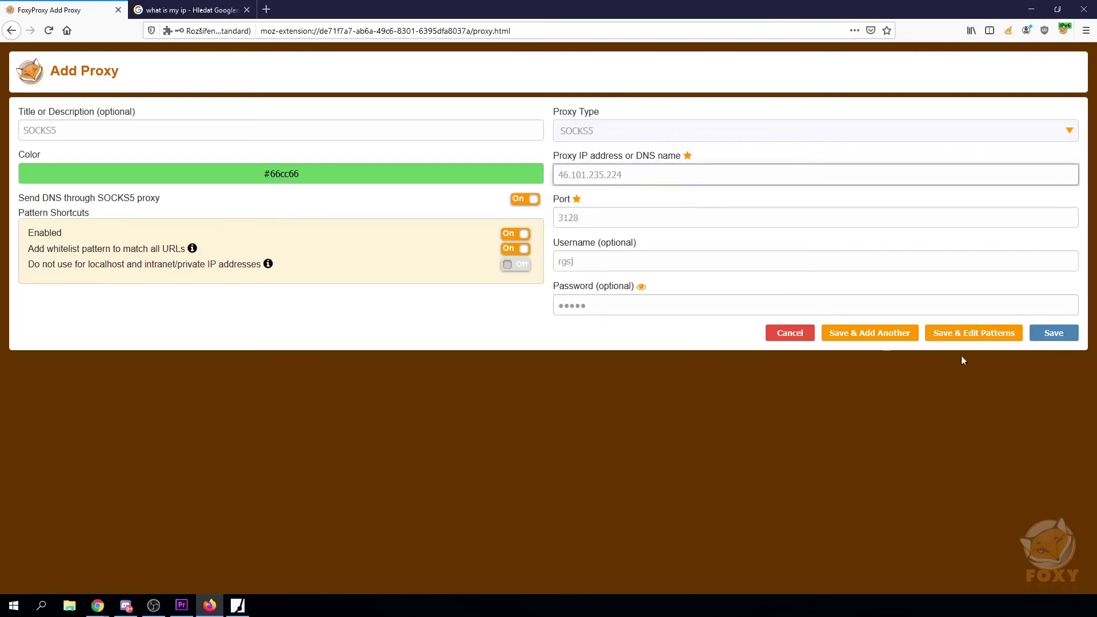
{"action": "left_click", "coordinate": [1045, 334]}
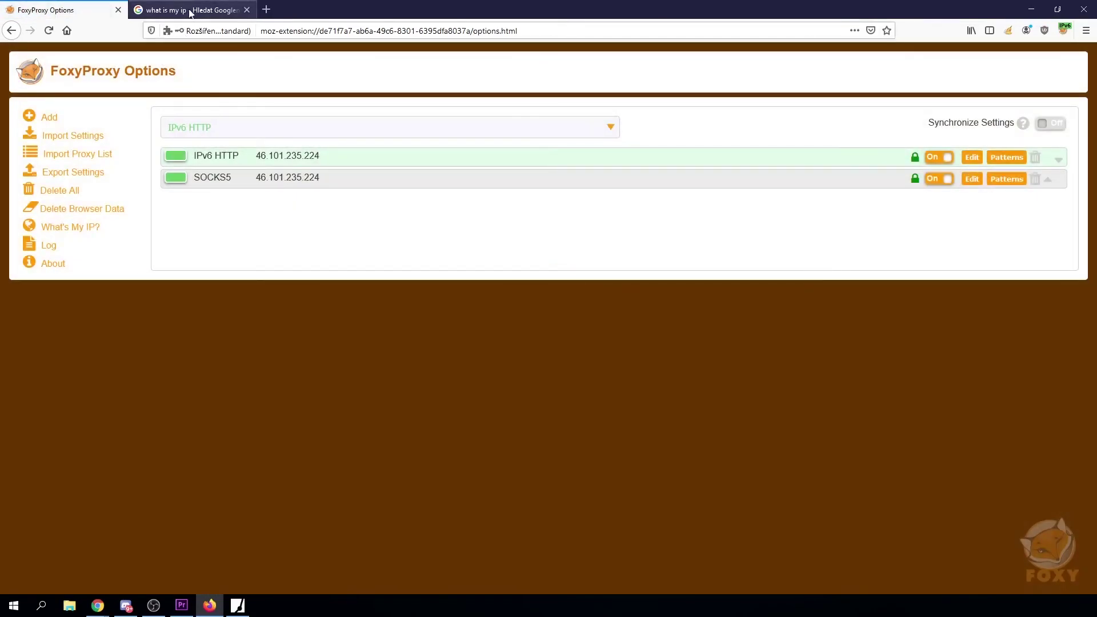
Make SOCKS5 the active FoxyProxy proxy and reload the IP lookup
{"action": "left_click", "coordinate": [1064, 29]}
{"action": "left_click", "coordinate": [933, 116]}
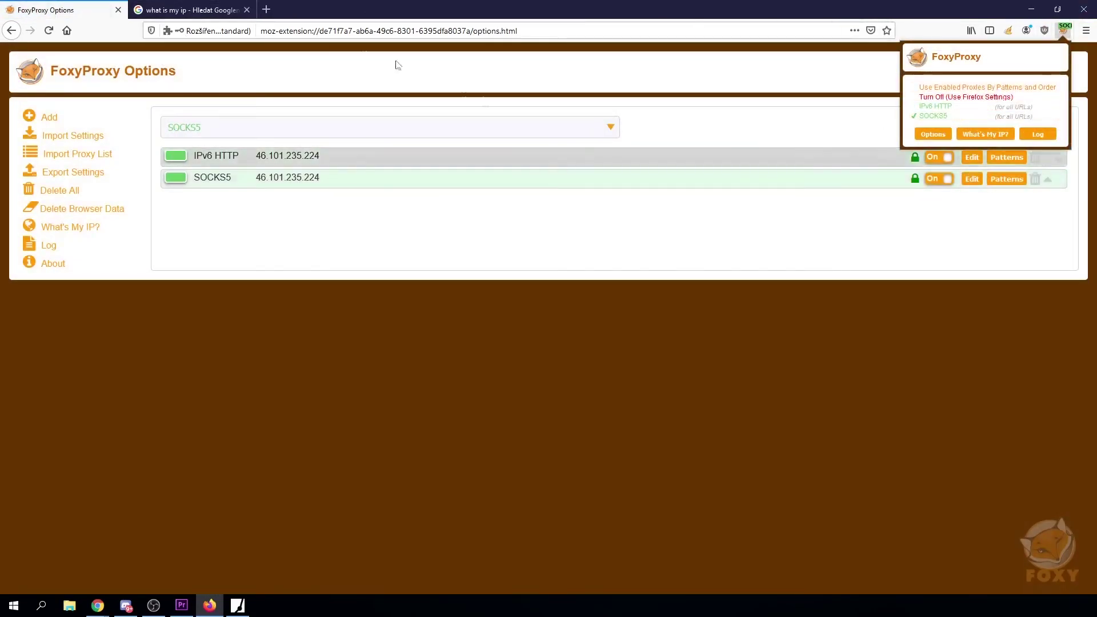
{"action": "left_click", "coordinate": [188, 10]}
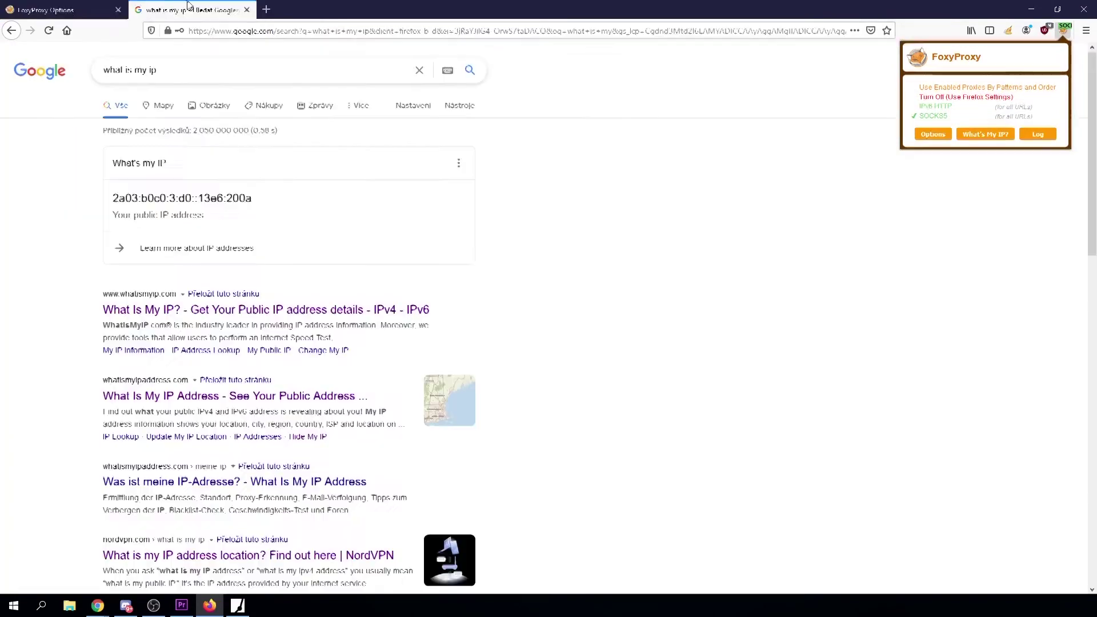
{"action": "left_click", "coordinate": [48, 32]}
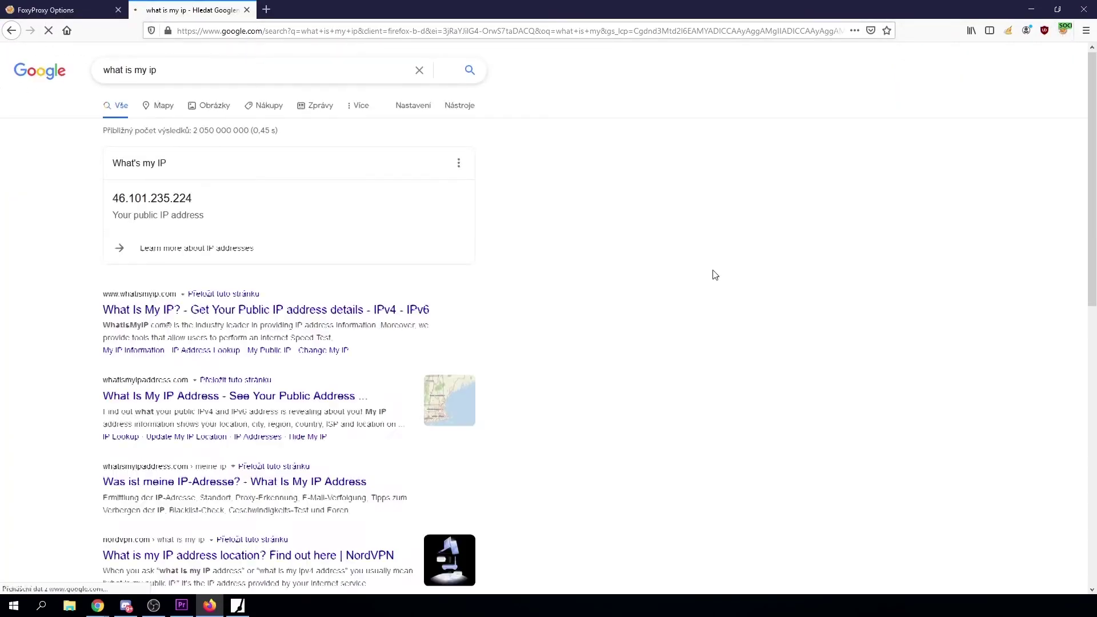
Confirm Google shows 46.101.235.224 as the public IP, then switch to the CreateProxy dashboard
{"action": "left_click_drag", "start_coordinate": [119, 199], "coordinate": [197, 207]}
{"action": "left_click", "coordinate": [116, 197]}
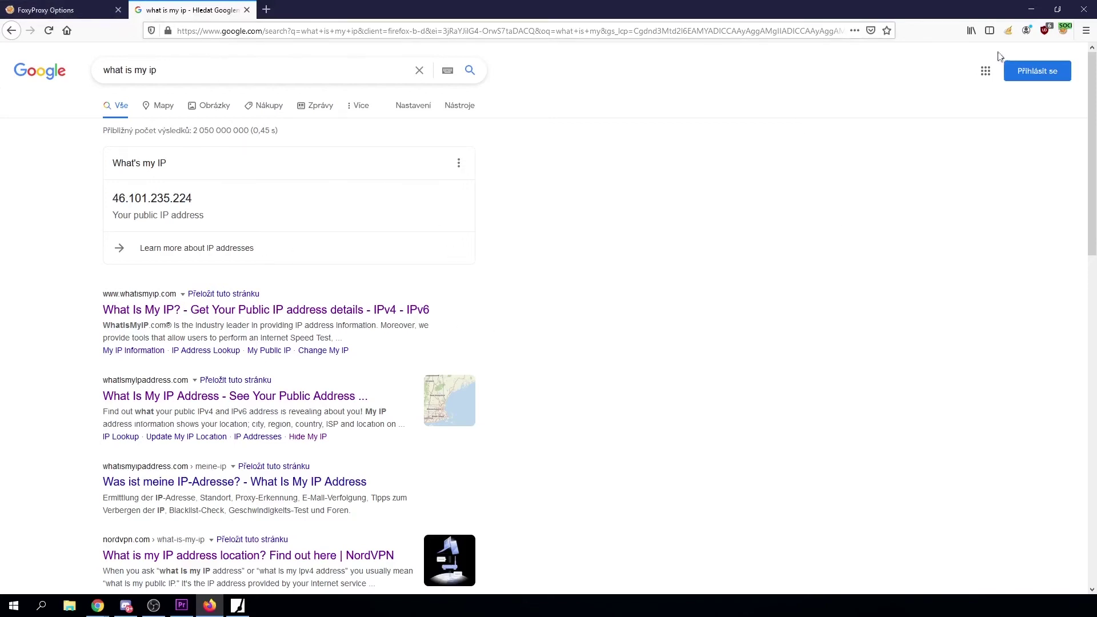
{"action": "left_click", "coordinate": [1031, 10]}
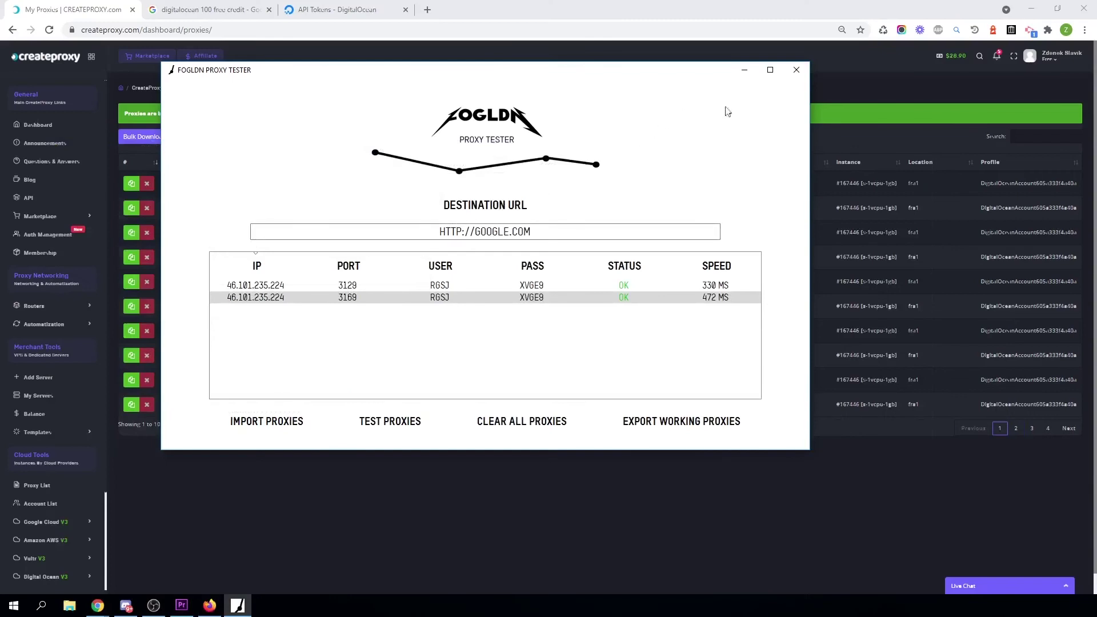
Minimize the Fogldn Proxy Tester and go to the Auth Management dashboard
{"action": "left_click", "coordinate": [744, 69]}
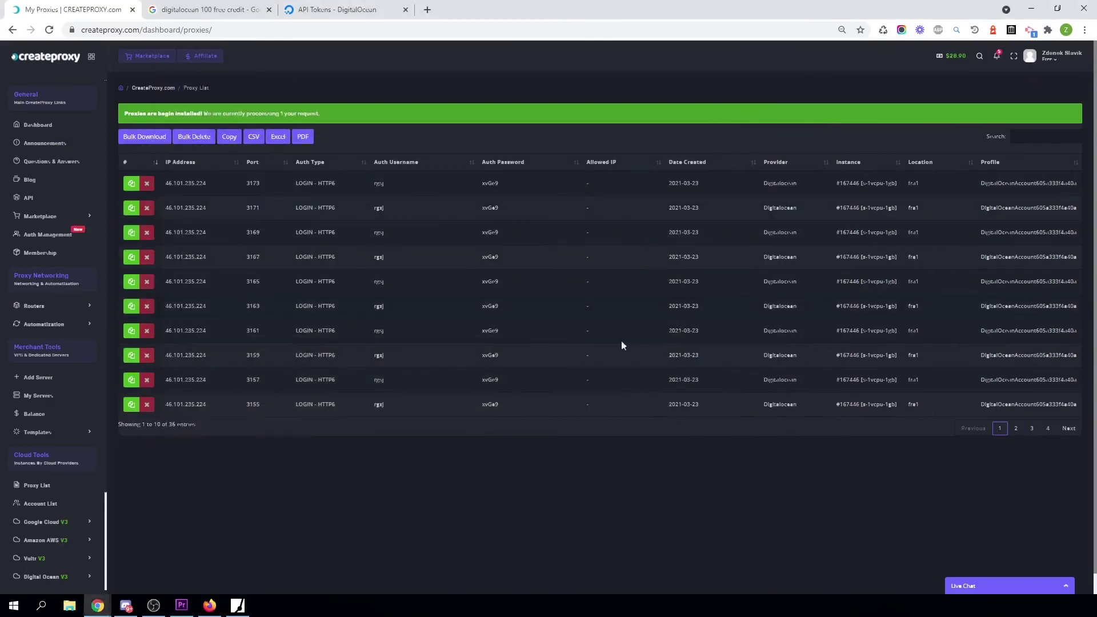
{"action": "left_click", "coordinate": [38, 239]}
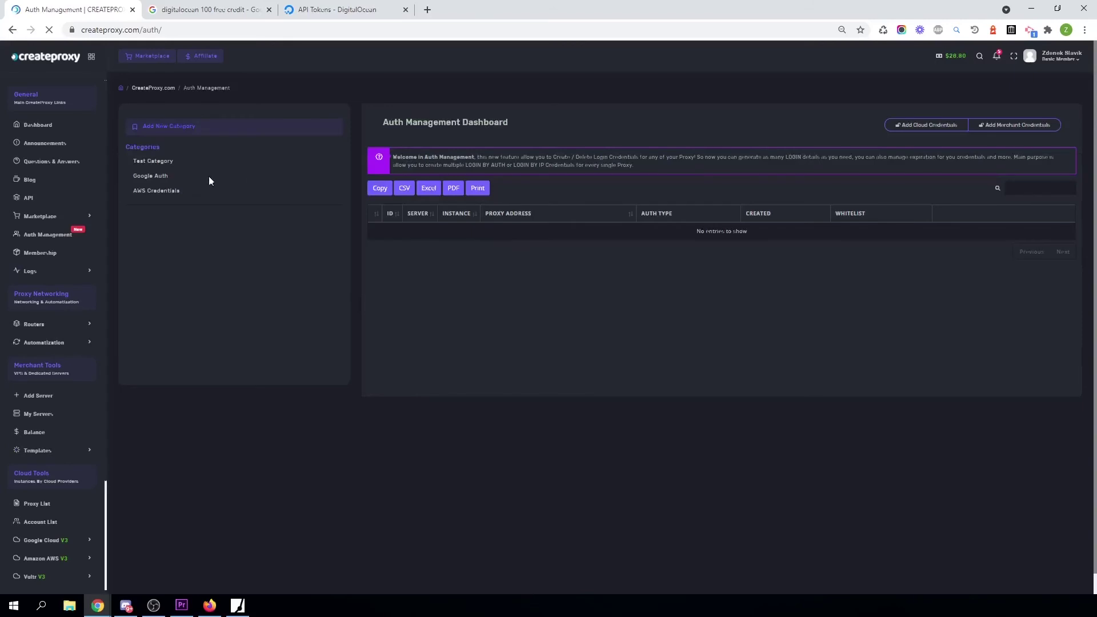
Add and save a new auth category named 'Digital Ocean Auth'
{"action": "left_click", "coordinate": [169, 126]}
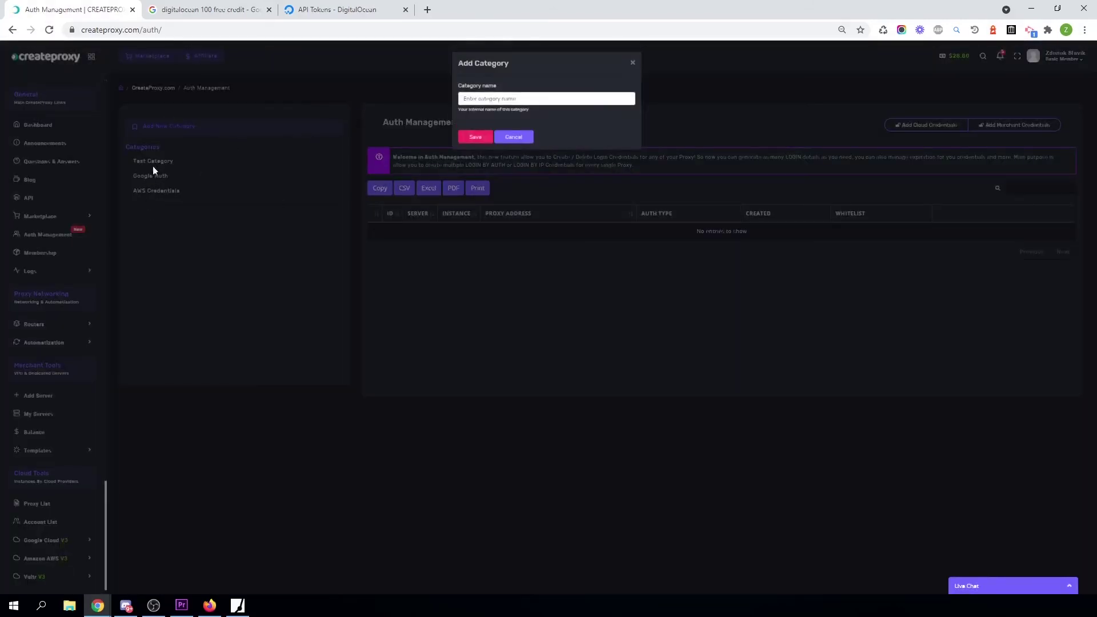
{"action": "left_click", "coordinate": [540, 101]}
{"action": "type", "text": "Din"}
{"action": "type", "text": "ital Ocean Auth"}
{"action": "left_click", "coordinate": [477, 137]}
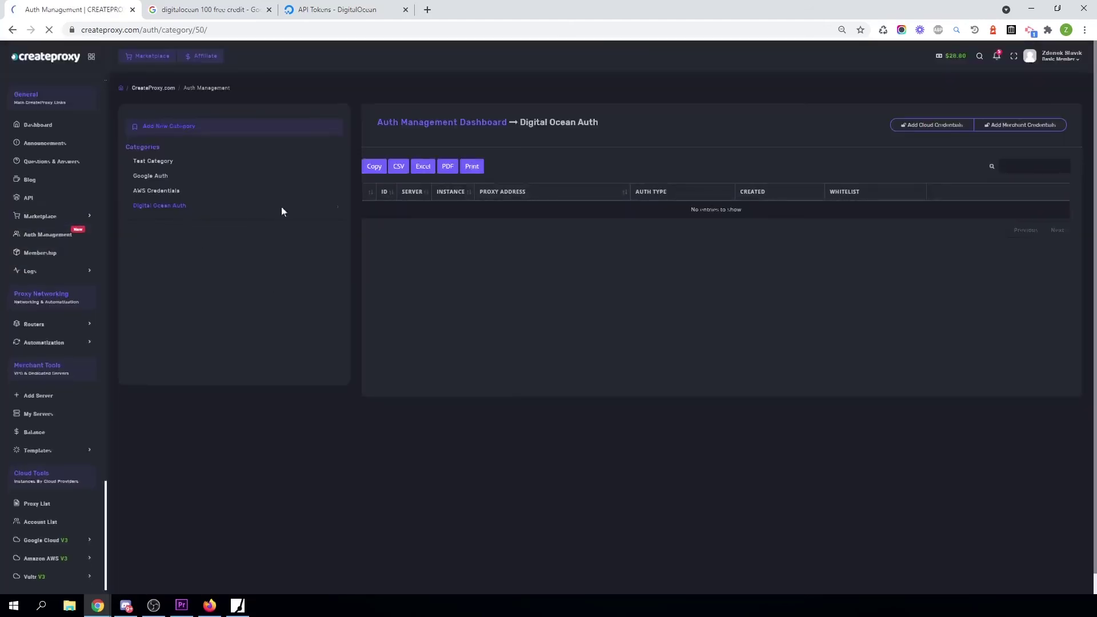
Start a cloud credential with the DigitalOcean profile and browse the available proxy IPs
{"action": "left_click", "coordinate": [950, 130]}
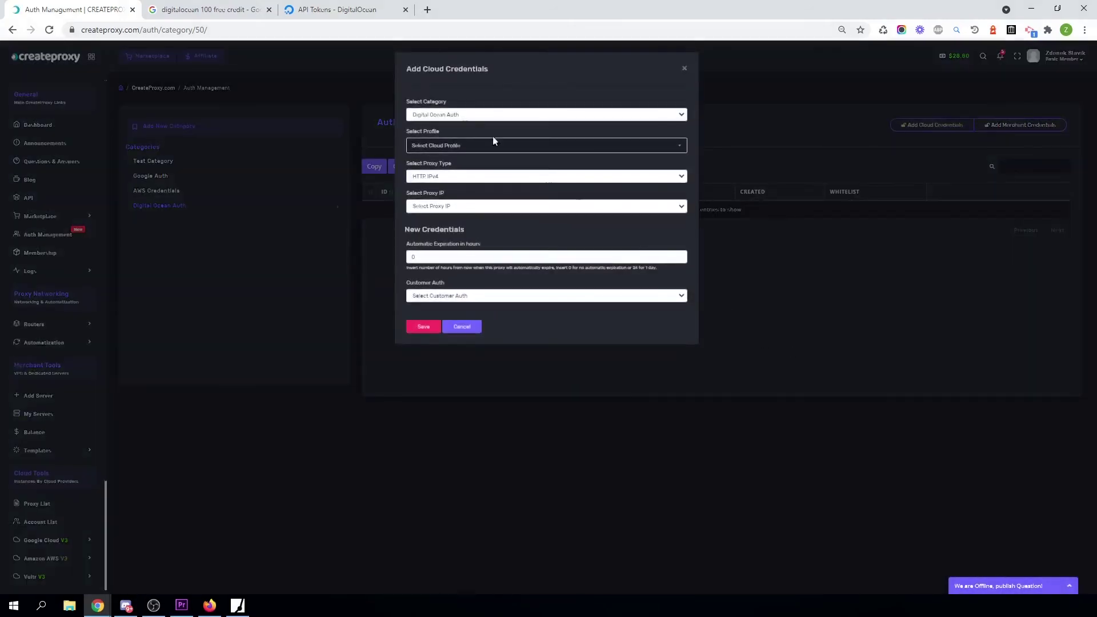
{"action": "left_click", "coordinate": [472, 148]}
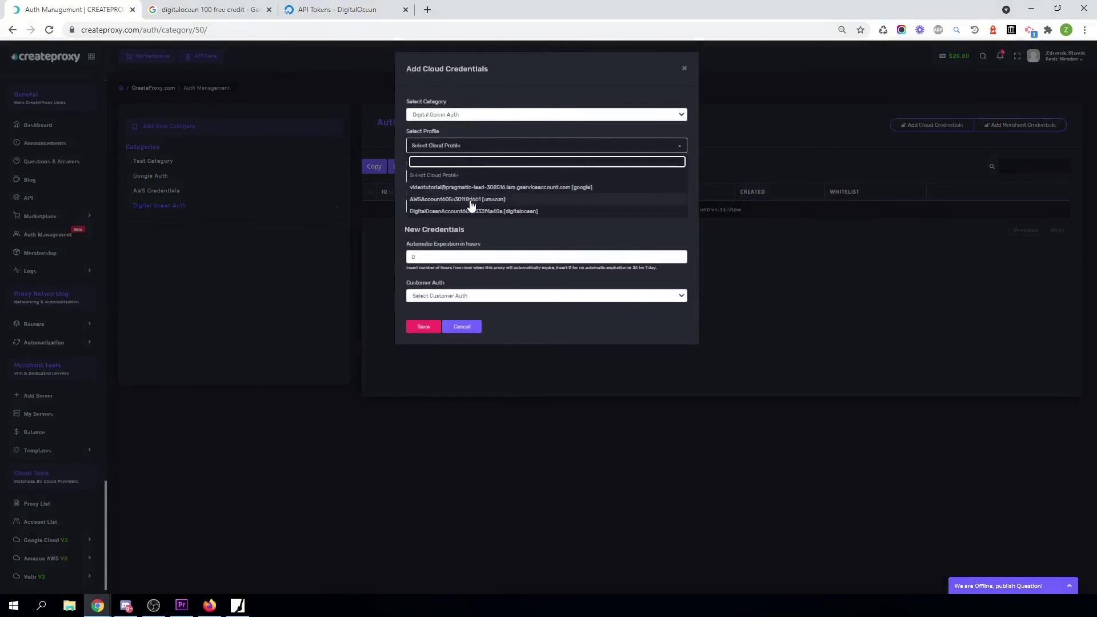
{"action": "left_click", "coordinate": [441, 213]}
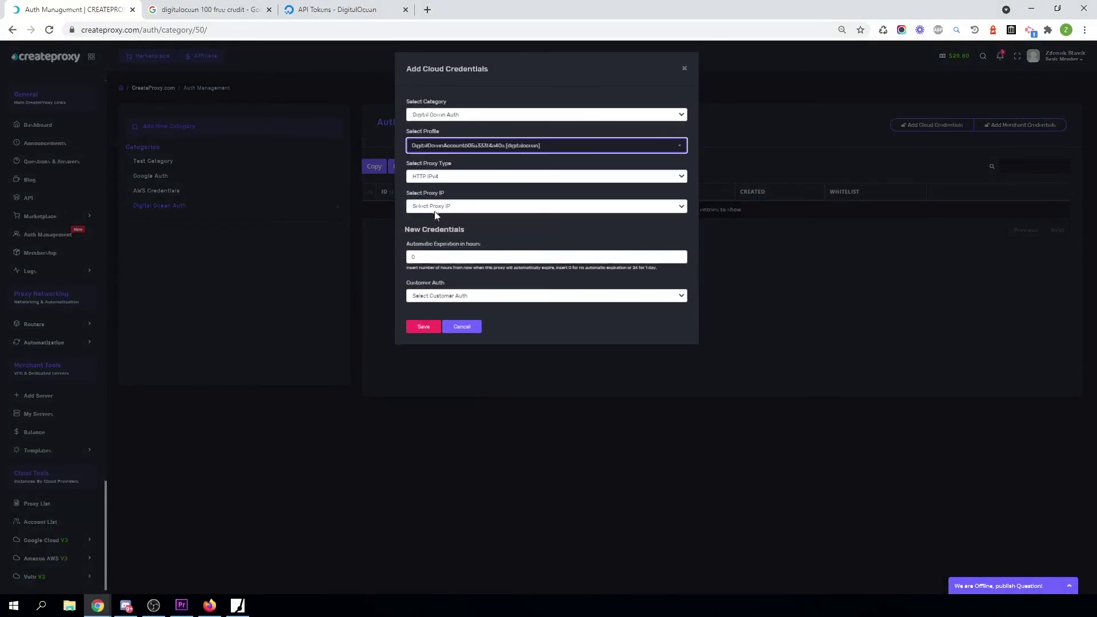
{"action": "left_click", "coordinate": [431, 178]}
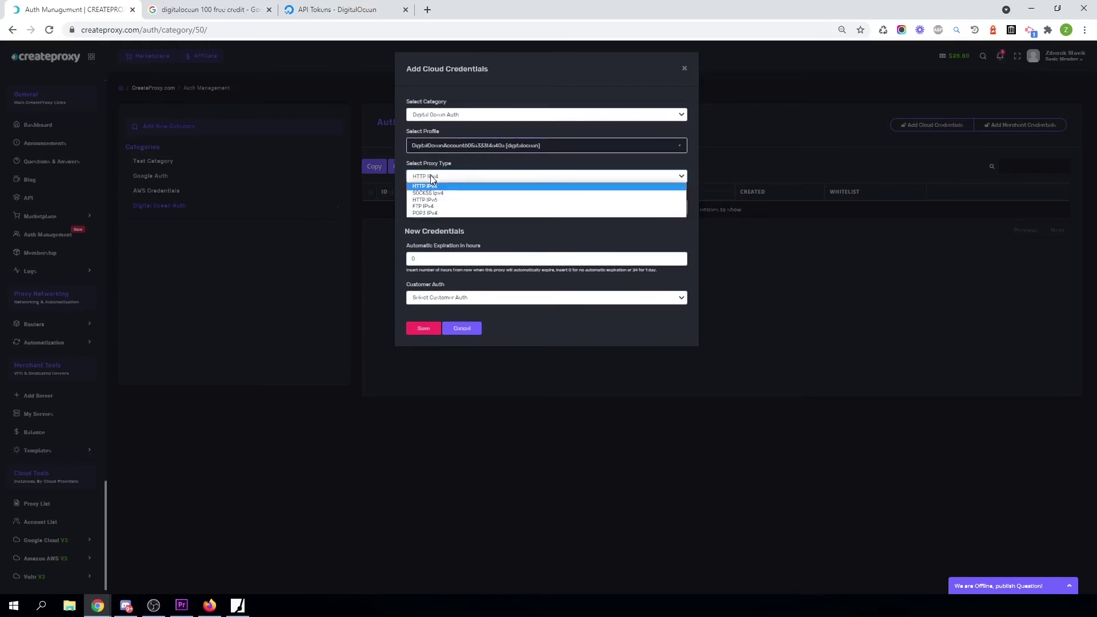
{"action": "left_click", "coordinate": [441, 199]}
{"action": "left_click", "coordinate": [445, 210]}
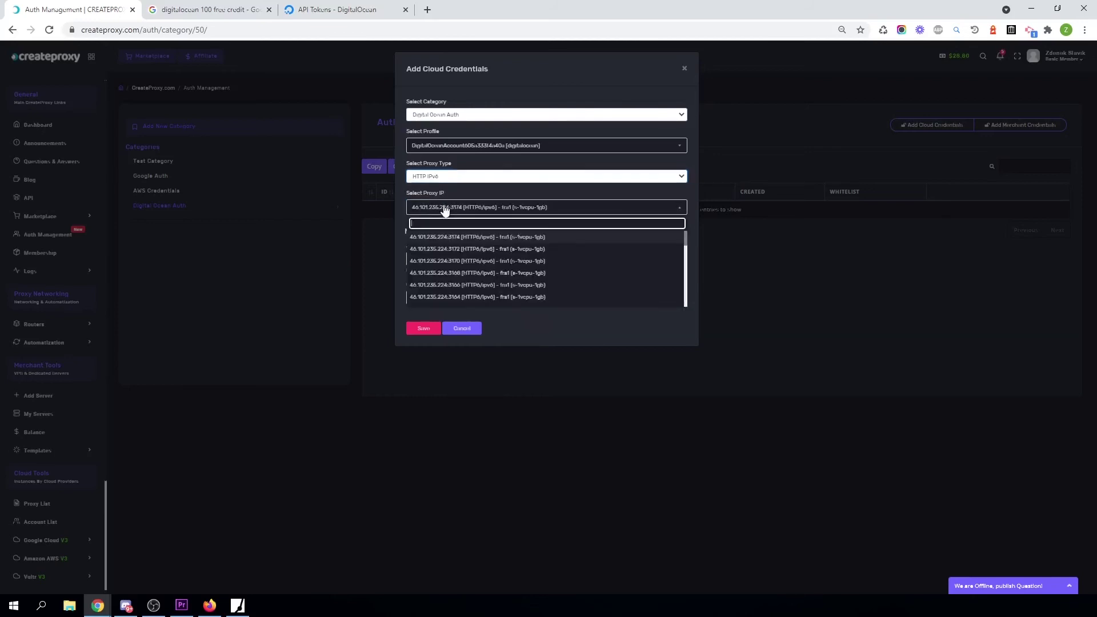
{"action": "scroll", "coordinate": [485, 273], "scroll_direction": "down", "scroll_amount": 3}
{"action": "scroll", "coordinate": [484, 273], "scroll_direction": "up", "scroll_amount": 10}
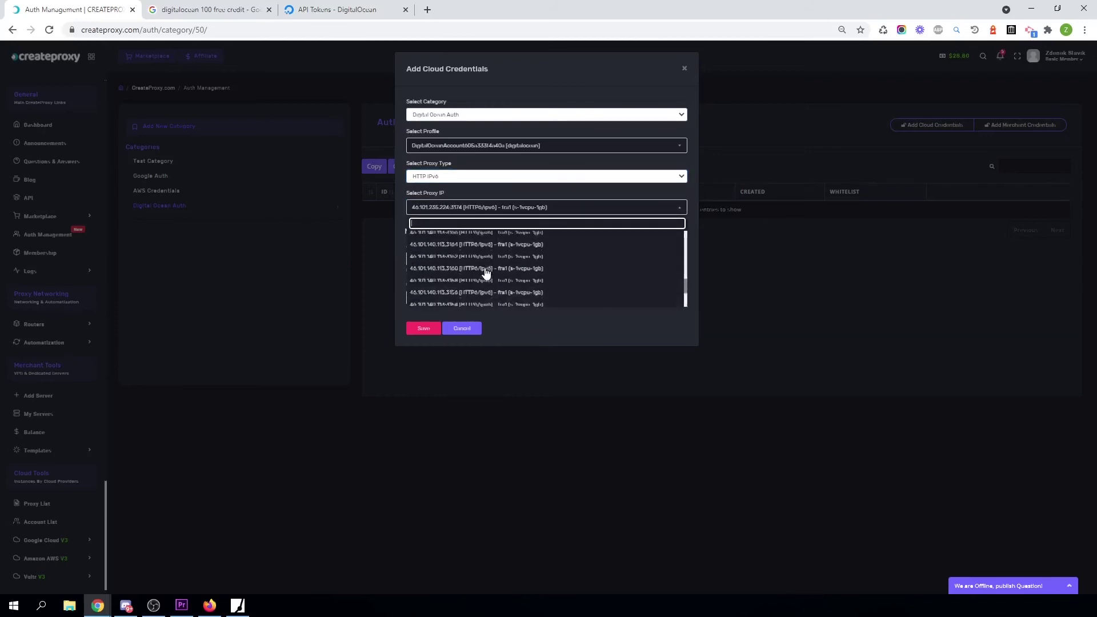
{"action": "scroll", "coordinate": [454, 266], "scroll_direction": "up", "scroll_amount": 2}
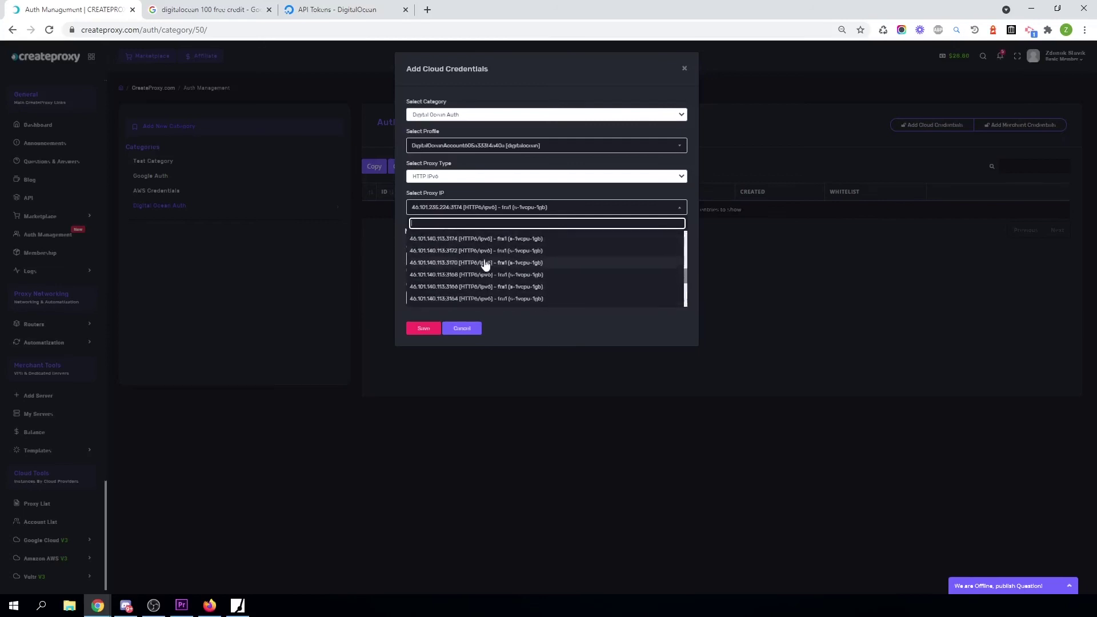
Set the proxy type to HTTP IPv4 and customer authentication to by IP
{"action": "left_click", "coordinate": [473, 178]}
{"action": "left_click", "coordinate": [435, 190]}
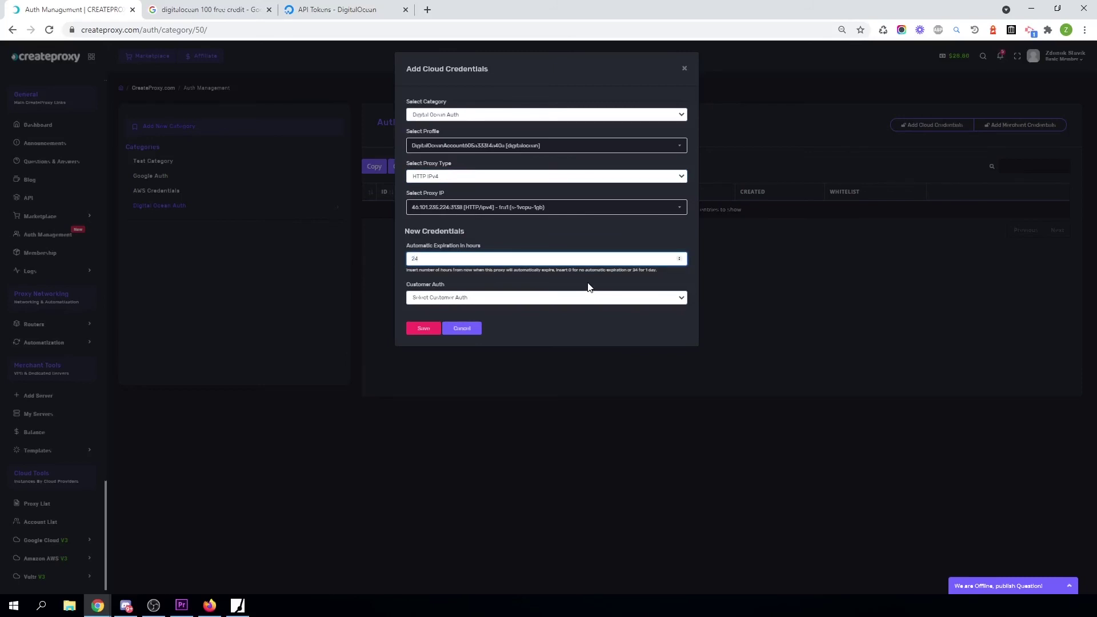
{"action": "left_click", "coordinate": [428, 300]}
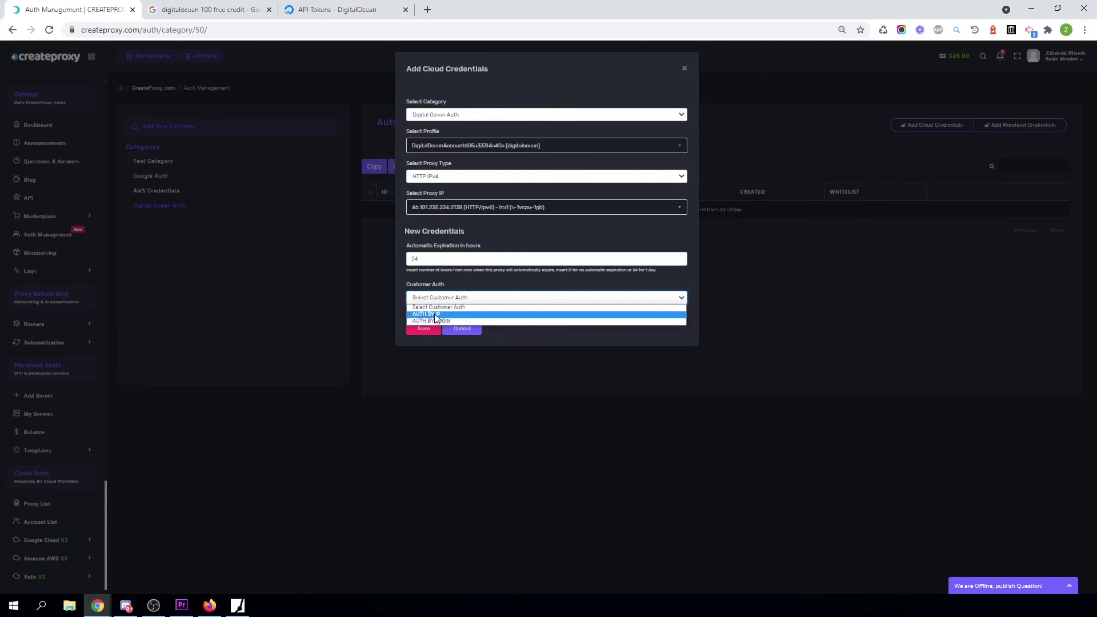
{"action": "left_click", "coordinate": [436, 316]}
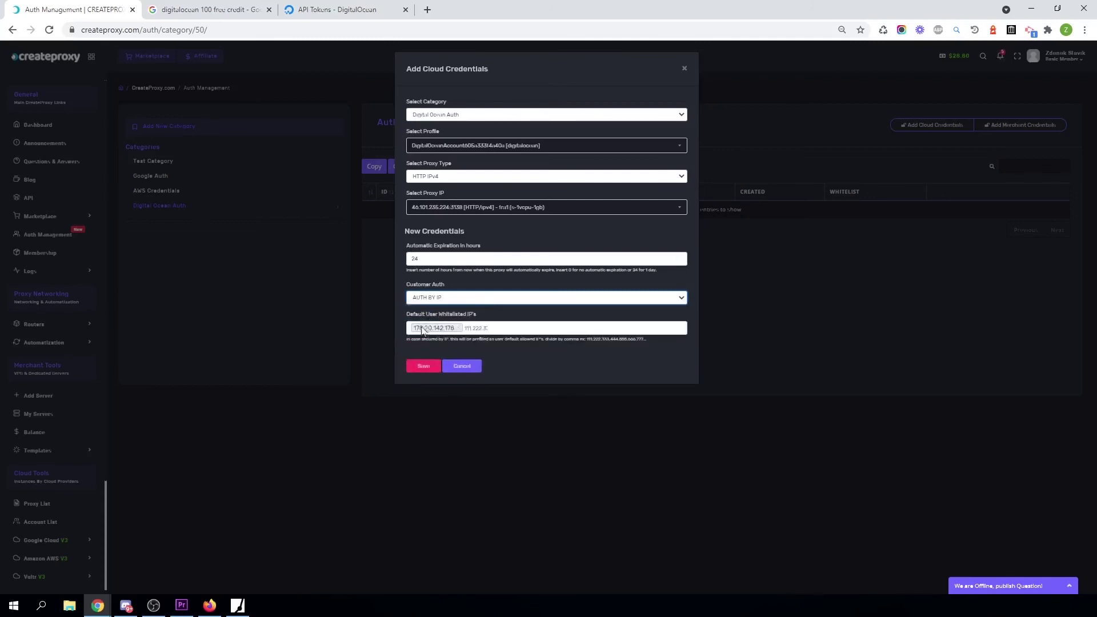
{"action": "left_click", "coordinate": [440, 298]}
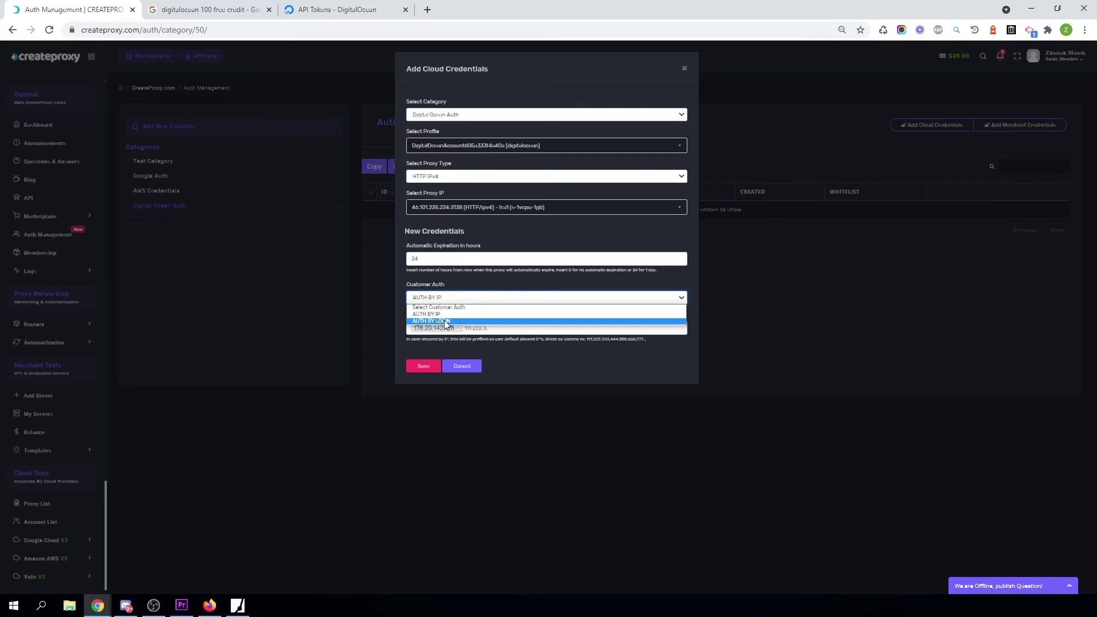
Switch to login authentication, enter a custom proxy username and password, and save
{"action": "left_click", "coordinate": [446, 323]}
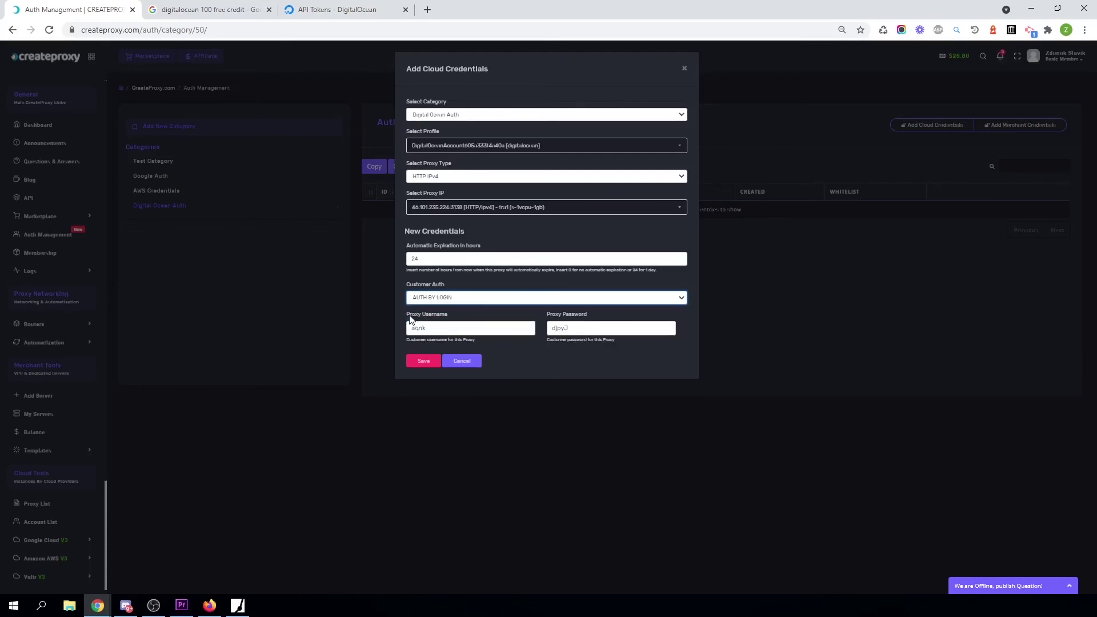
{"action": "double_click", "coordinate": [446, 329]}
{"action": "type", "text": "zdenek"}
{"action": "double_click", "coordinate": [604, 332]}
{"action": "left_click", "coordinate": [437, 361]}
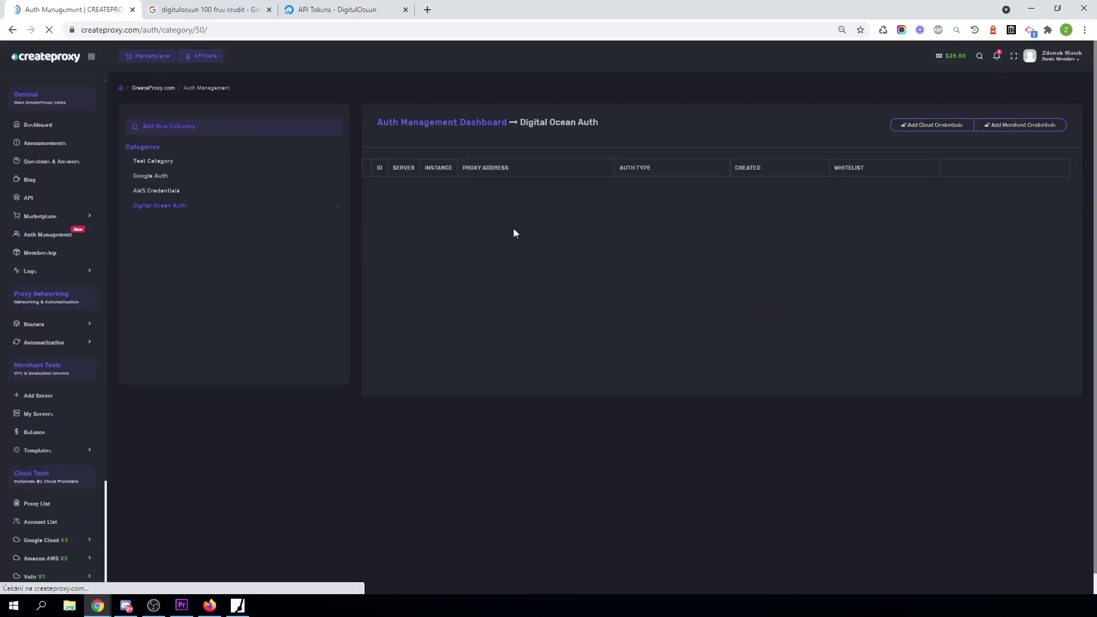
Copy the new credential's proxy address and bring up the Fogldn Proxy Tester
{"action": "mouse_move", "coordinate": [372, 213]}
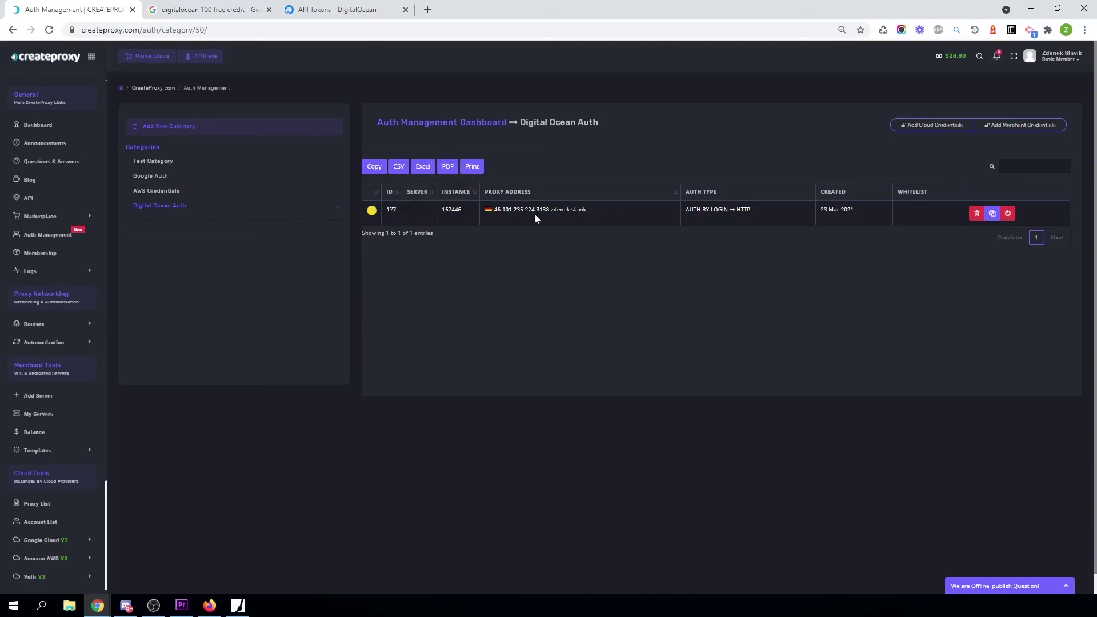
{"action": "left_click", "coordinate": [992, 213]}
{"action": "left_click", "coordinate": [993, 213]}
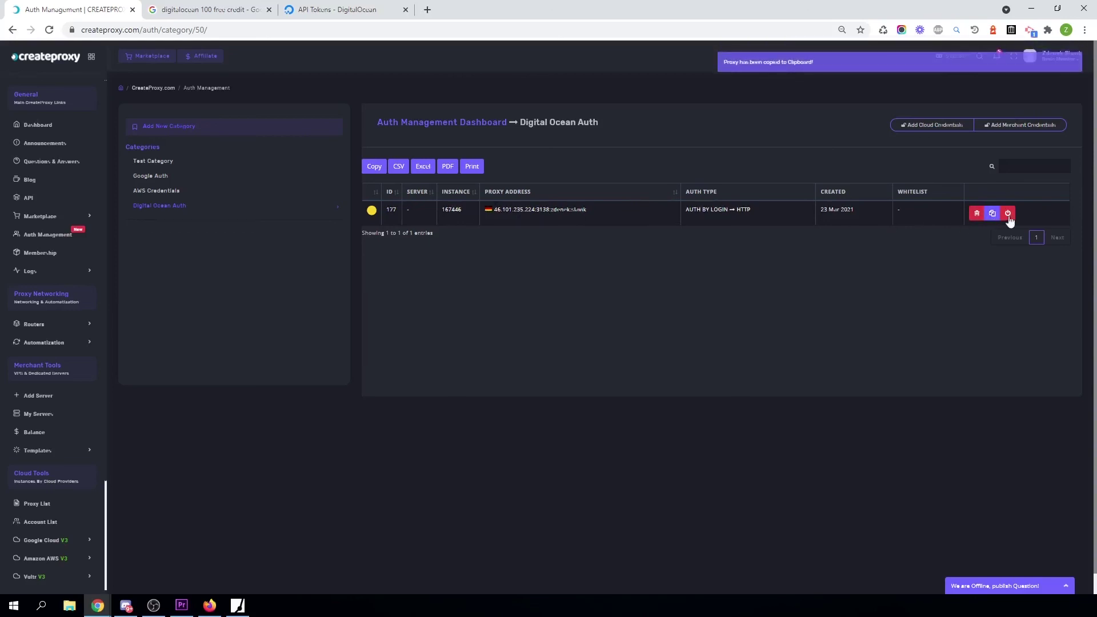
{"action": "left_click", "coordinate": [238, 605]}
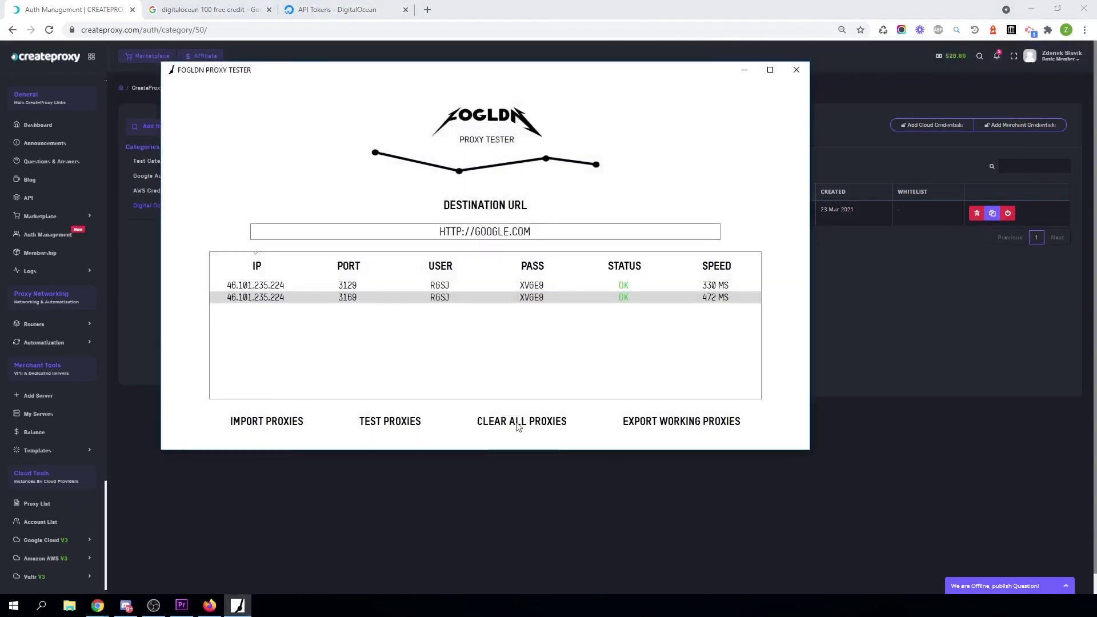
Import the 46.101.235.224:3138 login proxy into the Fogldn tester's list
{"action": "left_click", "coordinate": [264, 425]}
{"action": "key", "text": "ctrl+v"}
{"action": "left_click", "coordinate": [500, 362]}
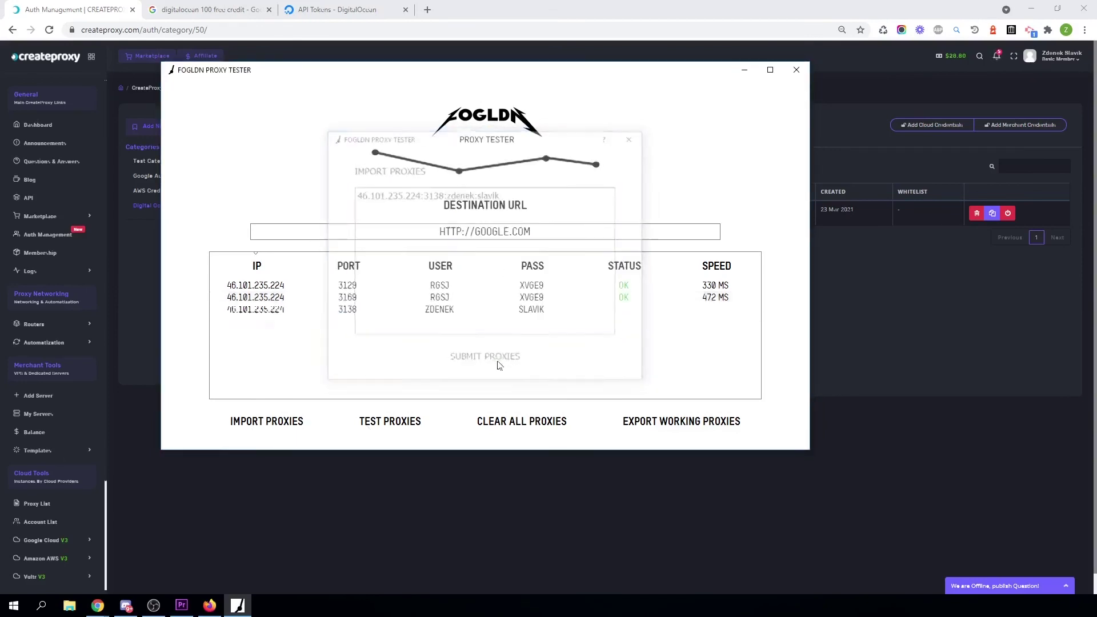
Retest the proxies until the port 3138 login proxy reports OK at 871 ms, then minimize the tester
{"action": "left_click", "coordinate": [393, 428]}
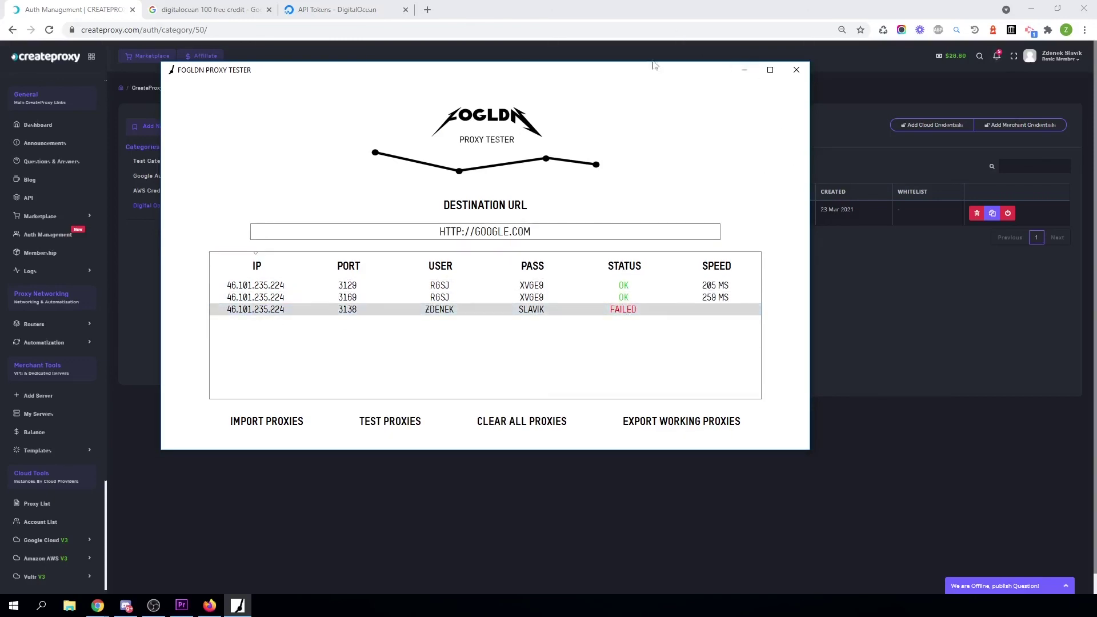
{"action": "left_click_drag", "start_coordinate": [646, 77], "coordinate": [723, 161]}
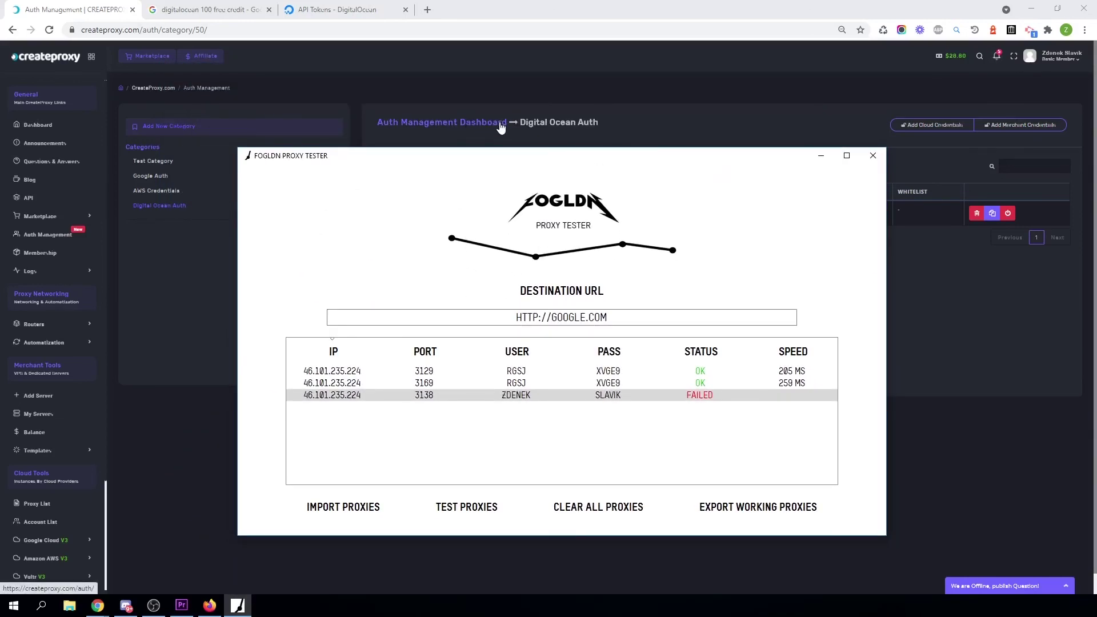
{"action": "left_click_drag", "start_coordinate": [488, 165], "coordinate": [555, 276]}
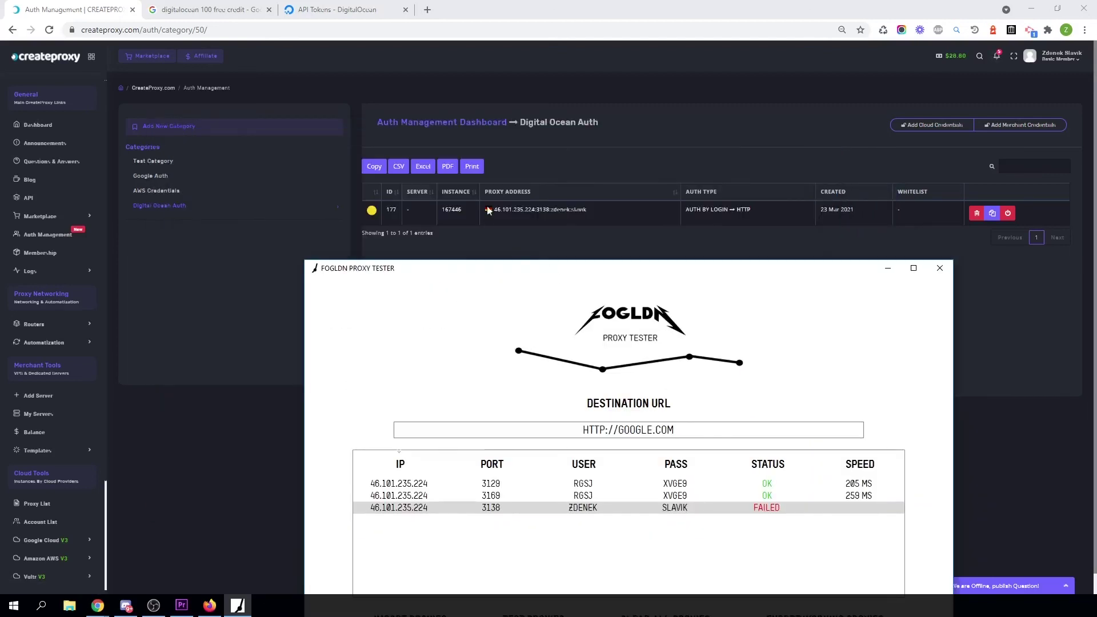
{"action": "left_click_drag", "start_coordinate": [571, 277], "coordinate": [417, 133]}
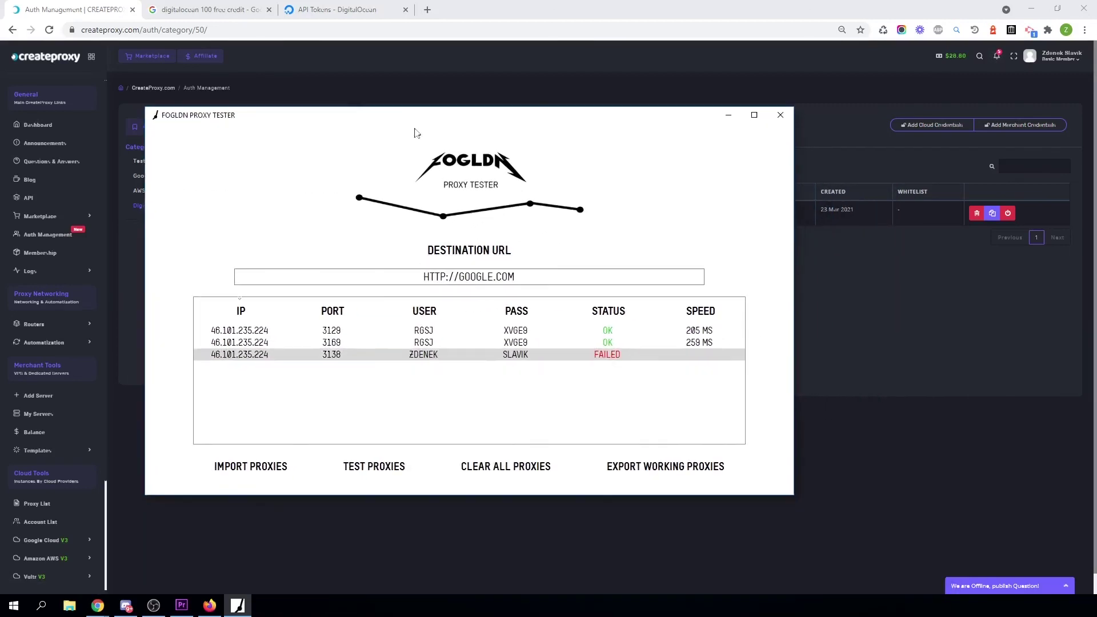
{"action": "left_click", "coordinate": [384, 474]}
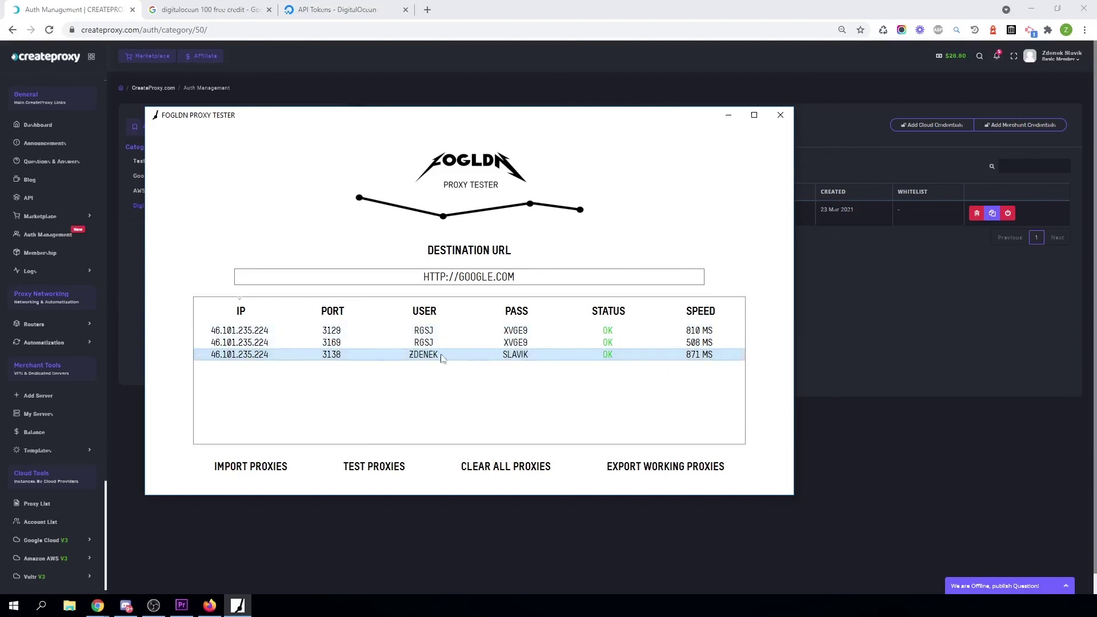
{"action": "left_click", "coordinate": [727, 116]}
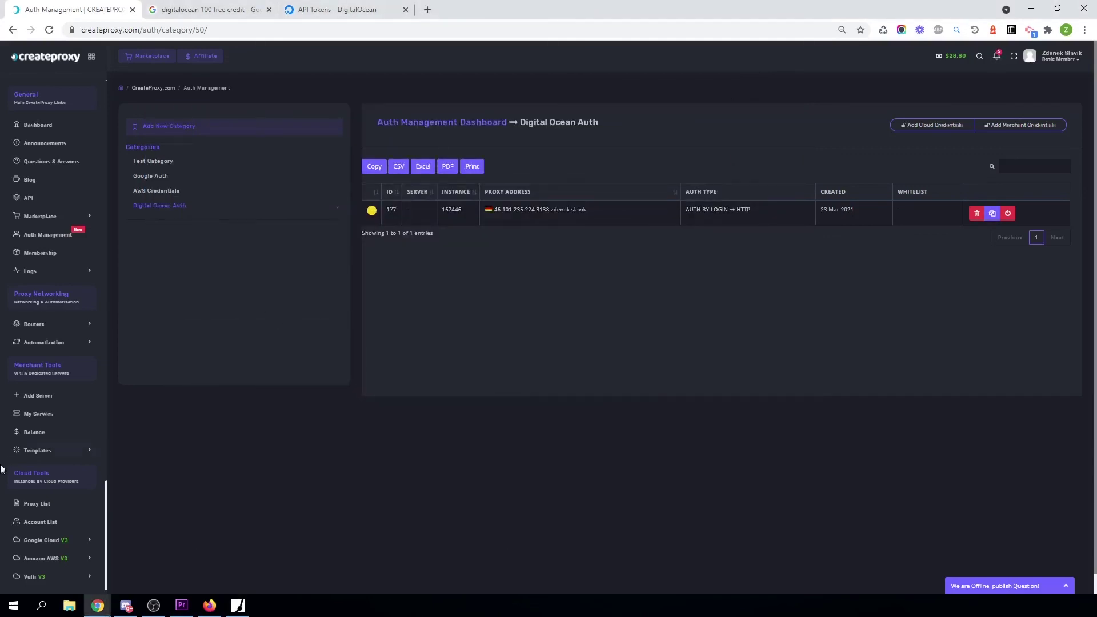